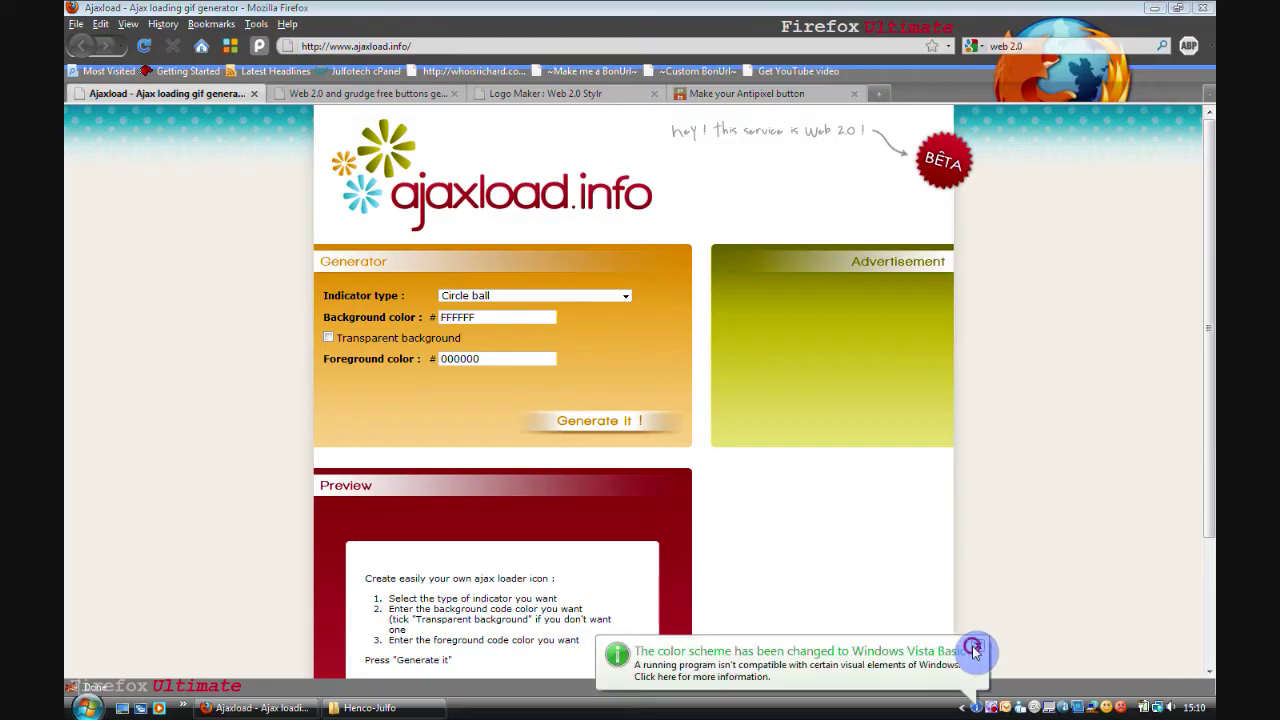
Switch the Ajaxload indicator type from Circle ball to Bar, keeping the FFFFFF background and 000000 foreground.
{"action": "left_click", "coordinate": [978, 652]}
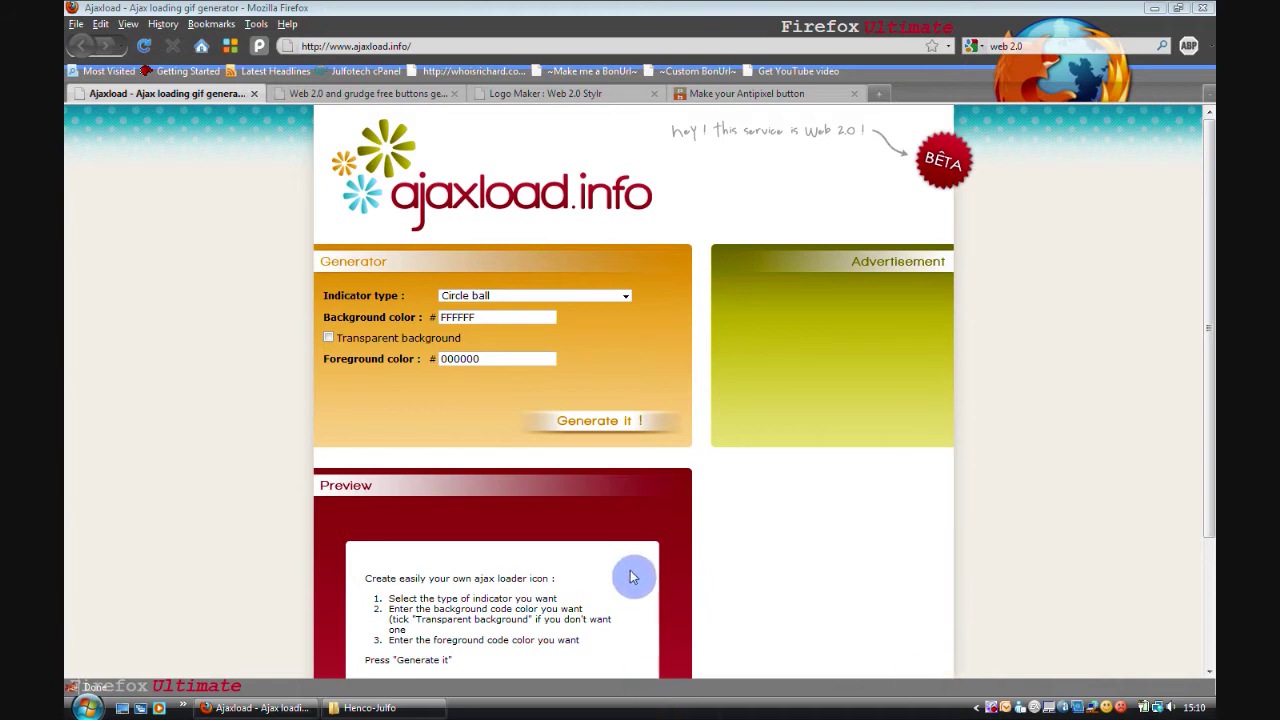
{"action": "left_click", "coordinate": [268, 380]}
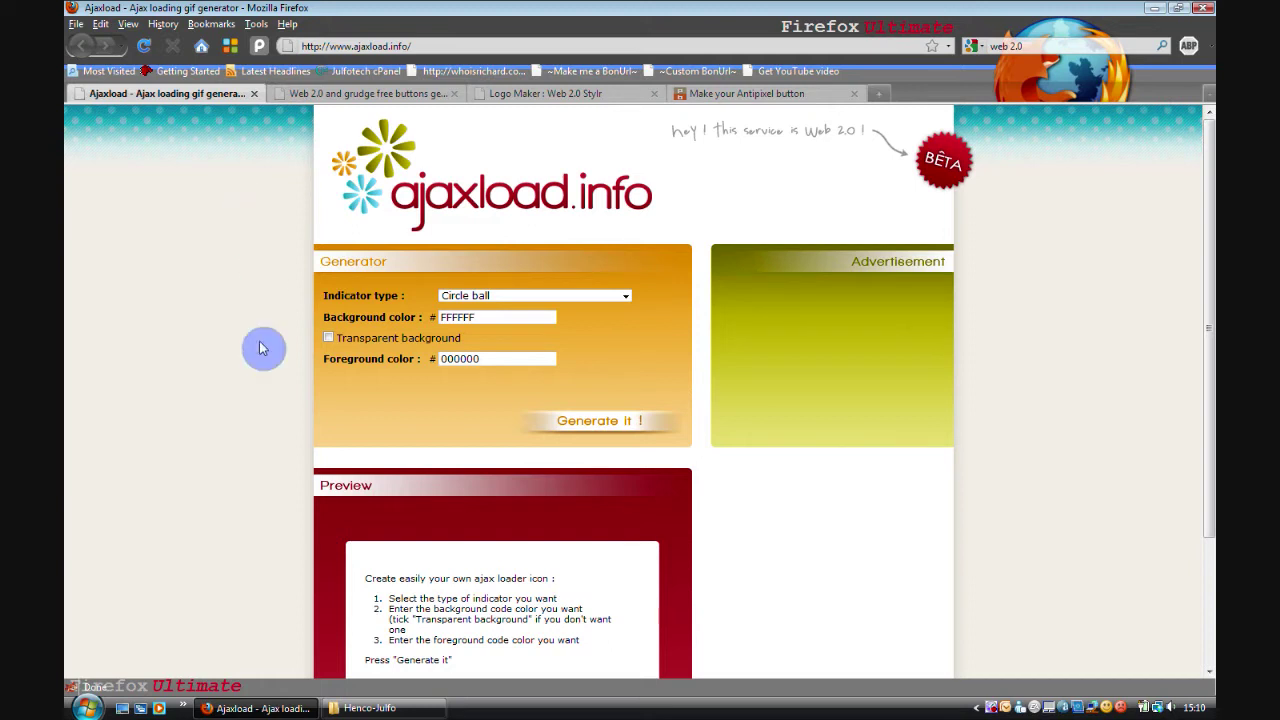
{"action": "left_click", "coordinate": [625, 298]}
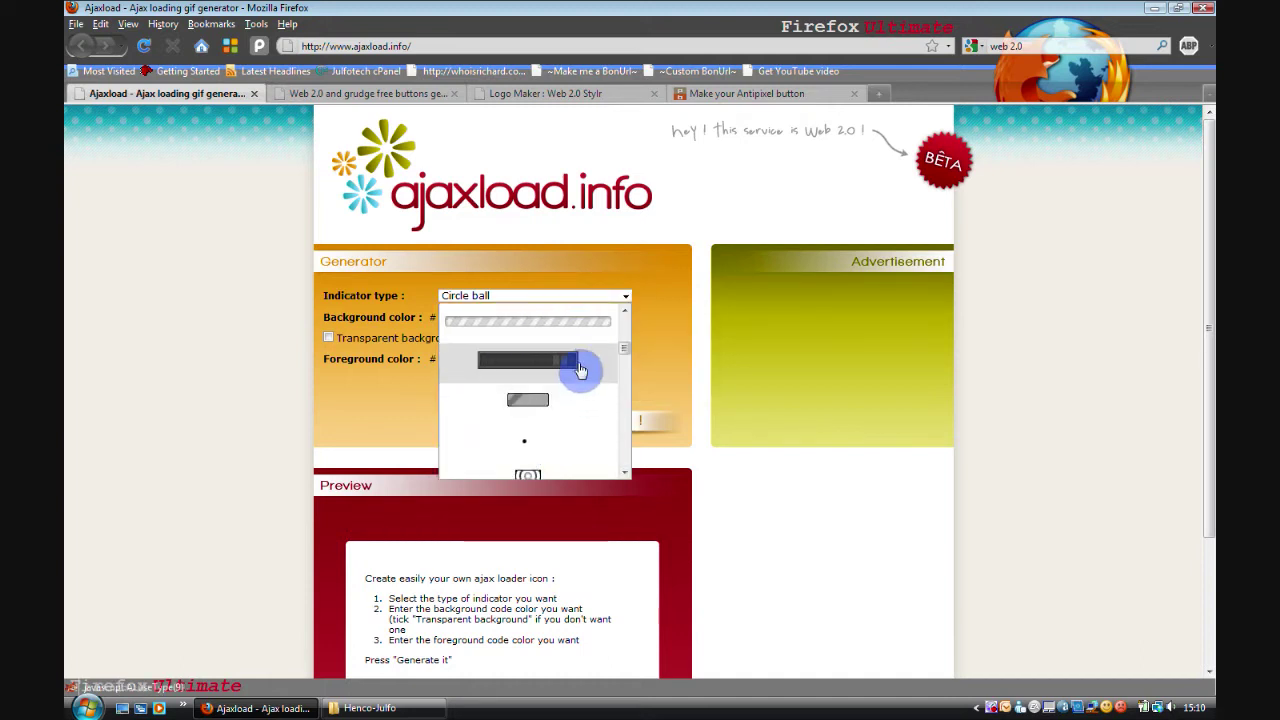
{"action": "scroll", "coordinate": [581, 365], "scroll_direction": "down", "scroll_amount": 5}
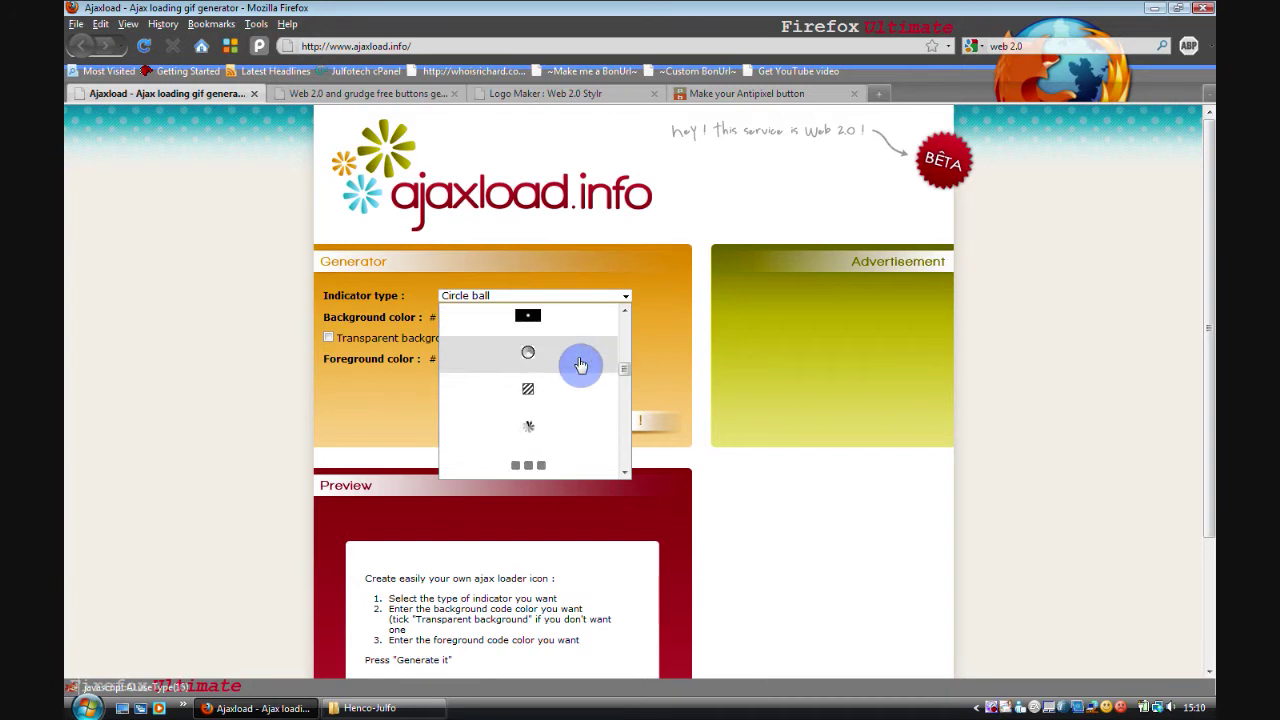
{"action": "left_click", "coordinate": [672, 350]}
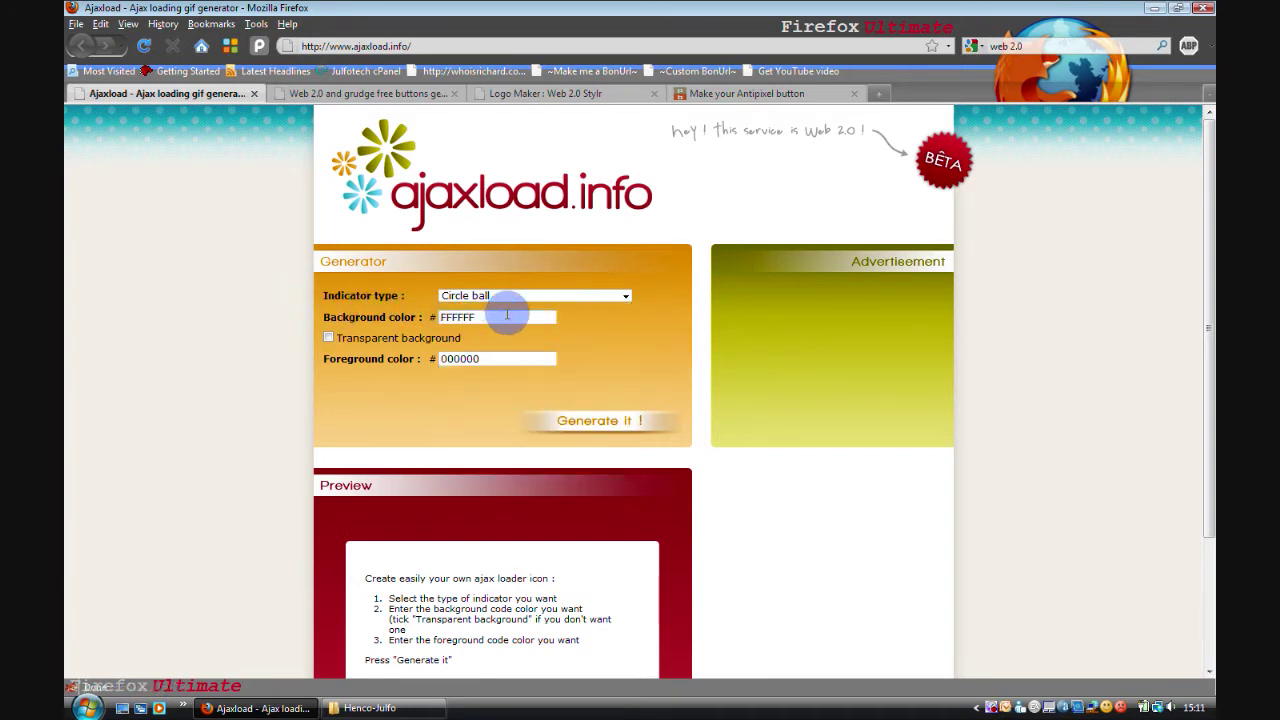
{"action": "left_click", "coordinate": [625, 298]}
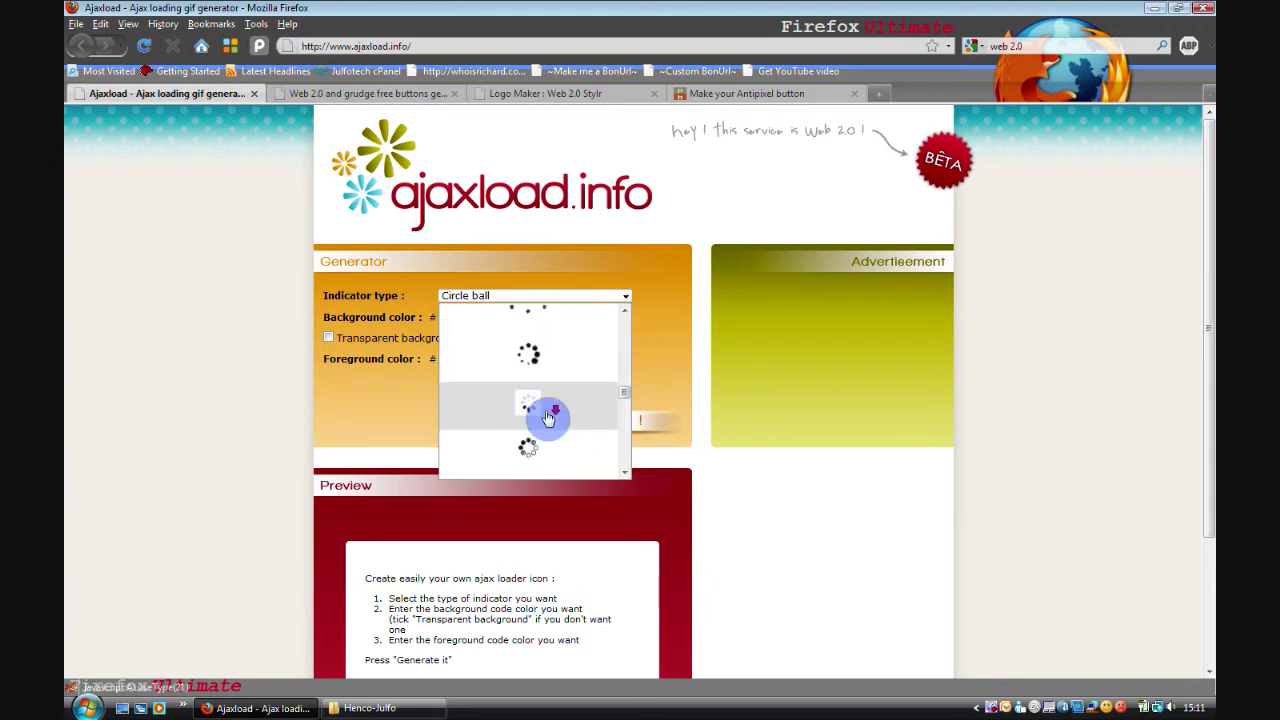
{"action": "scroll", "coordinate": [548, 418], "scroll_direction": "down", "scroll_amount": 6}
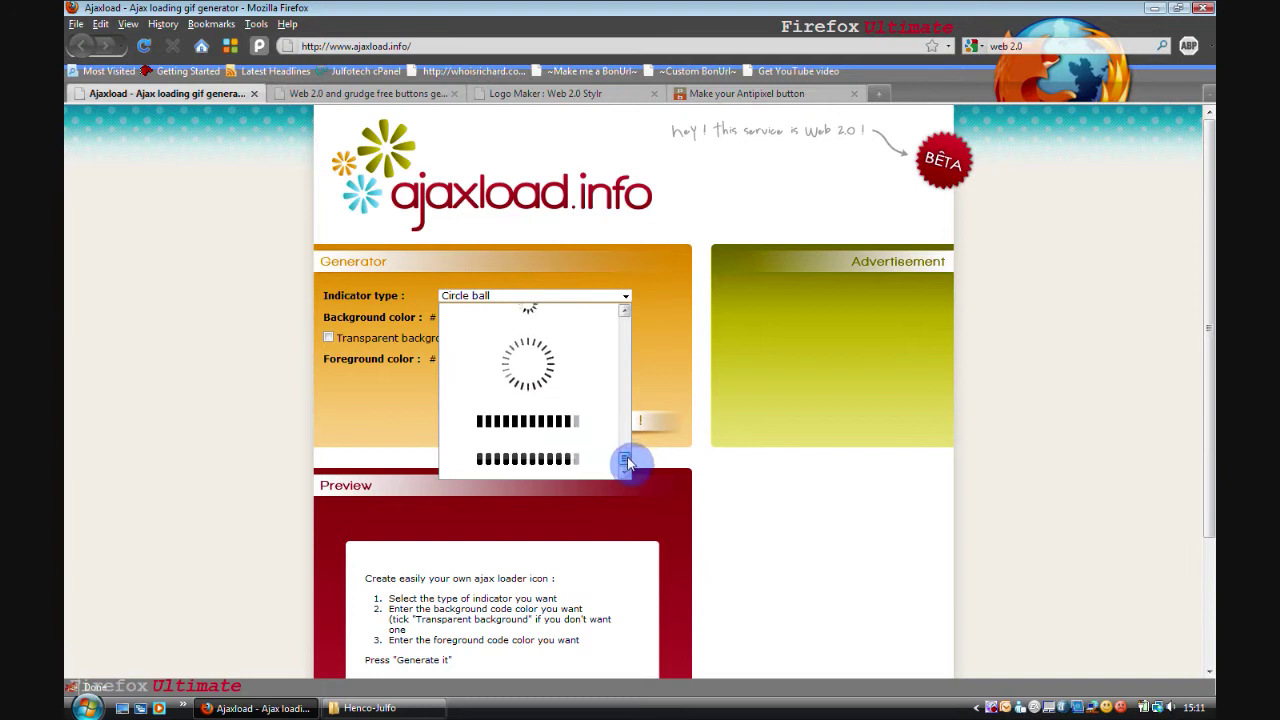
{"action": "left_click_drag", "start_coordinate": [624, 452], "coordinate": [627, 430]}
{"action": "left_click_drag", "start_coordinate": [625, 370], "coordinate": [627, 338]}
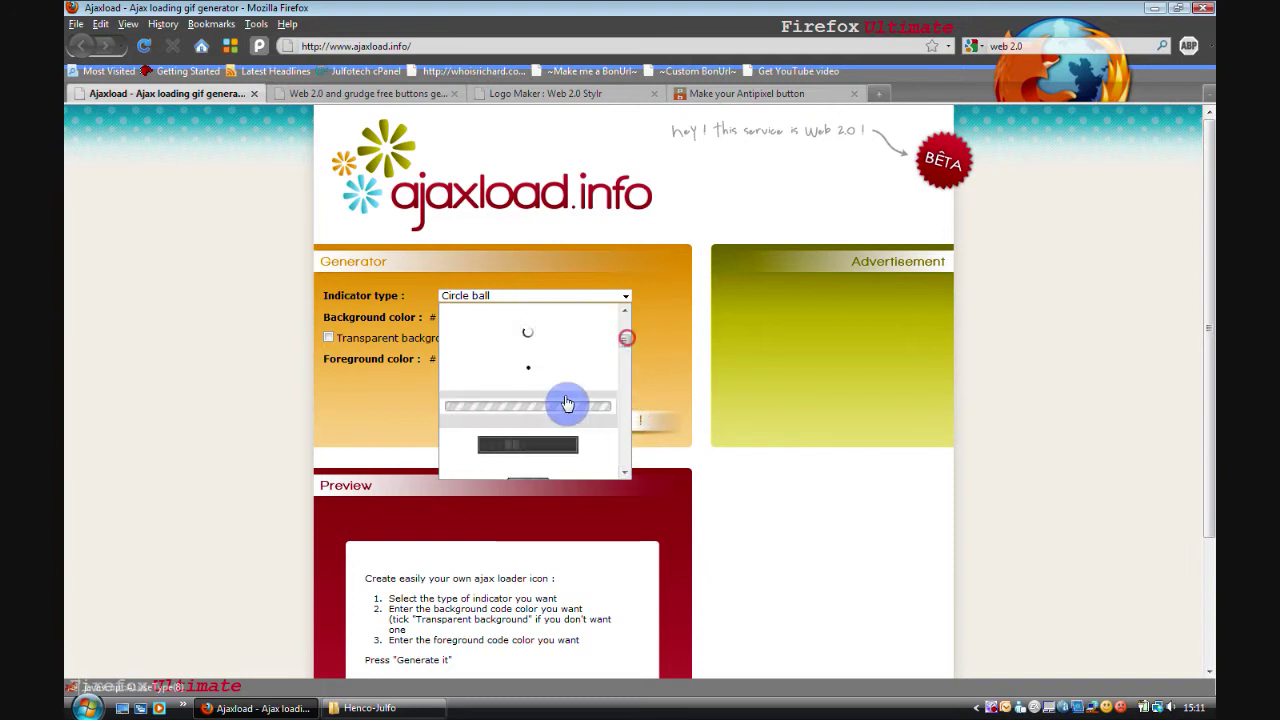
{"action": "left_click", "coordinate": [530, 405]}
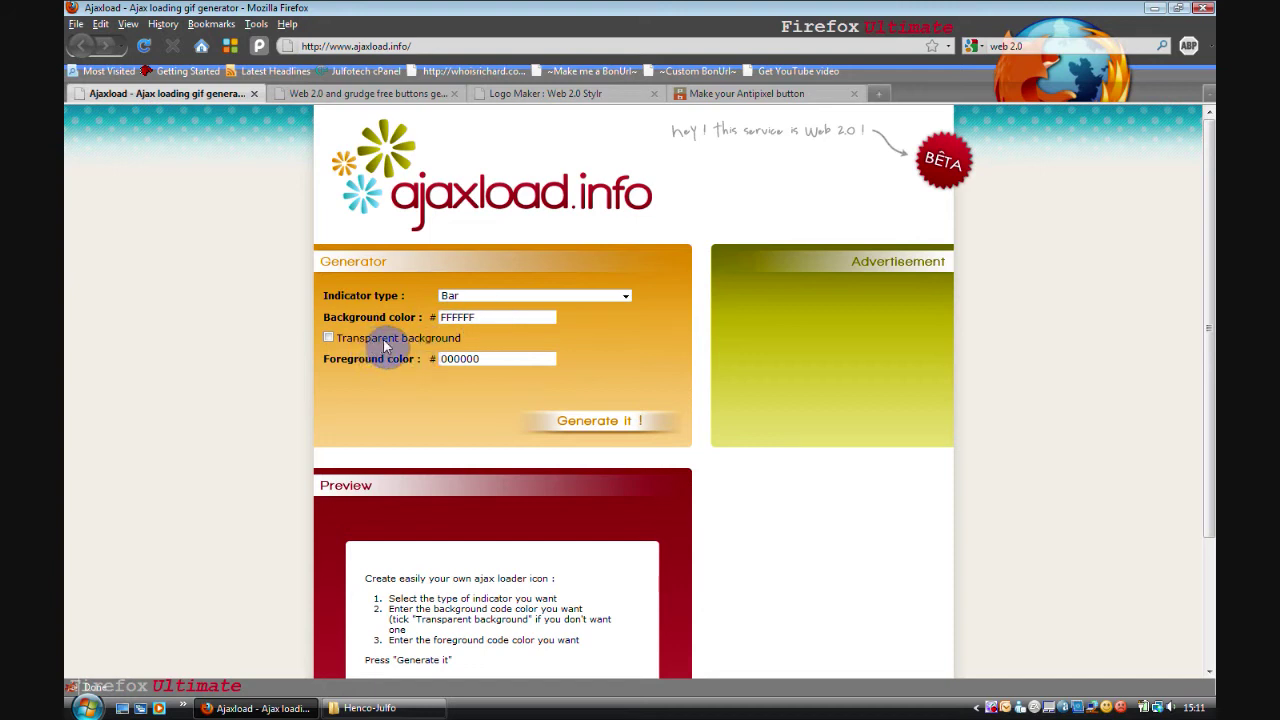
Enable a transparent background, set the foreground to dark blue 08004C, and generate the Bar loader.
{"action": "left_click", "coordinate": [307, 358]}
{"action": "left_click", "coordinate": [329, 340]}
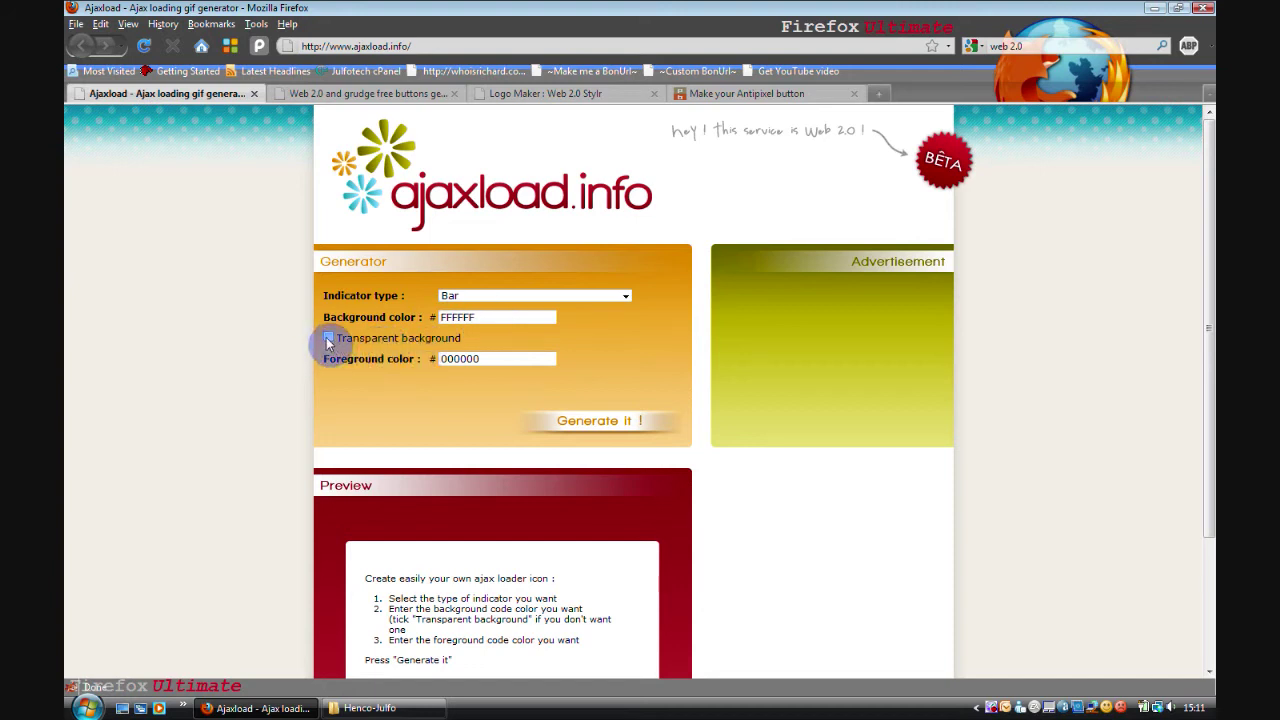
{"action": "left_click", "coordinate": [503, 359]}
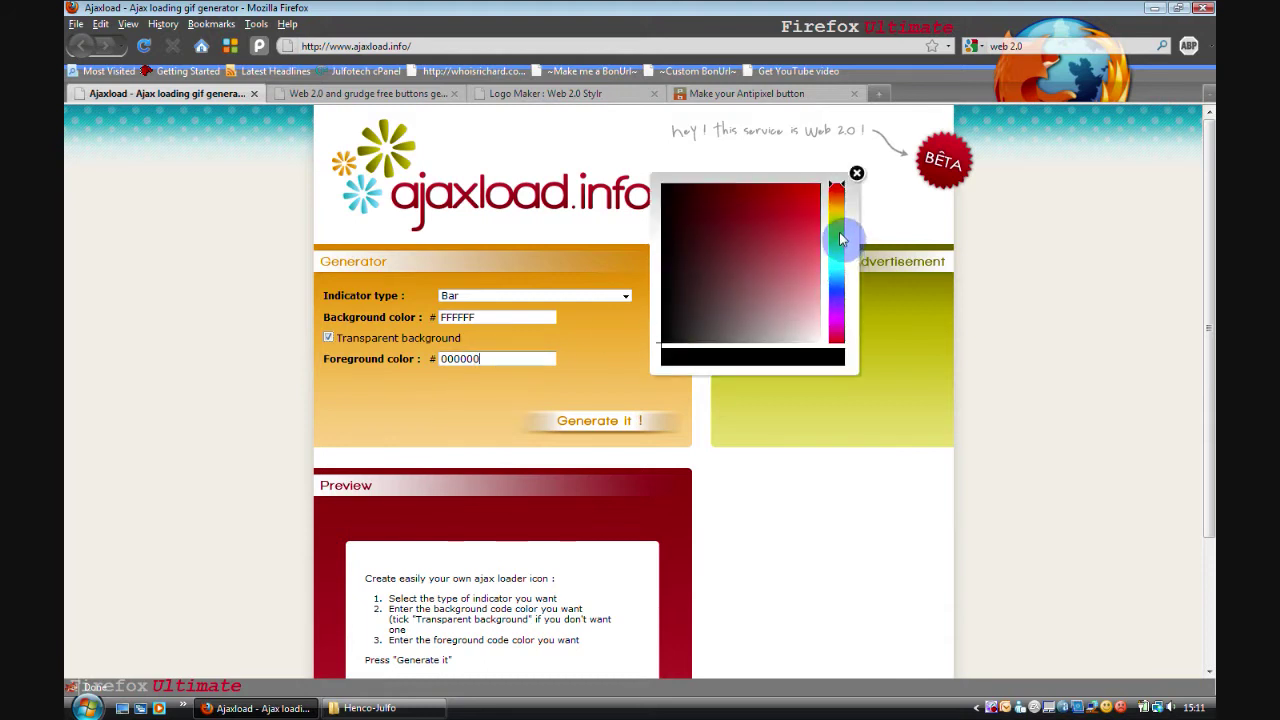
{"action": "left_click_drag", "start_coordinate": [843, 234], "coordinate": [845, 294]}
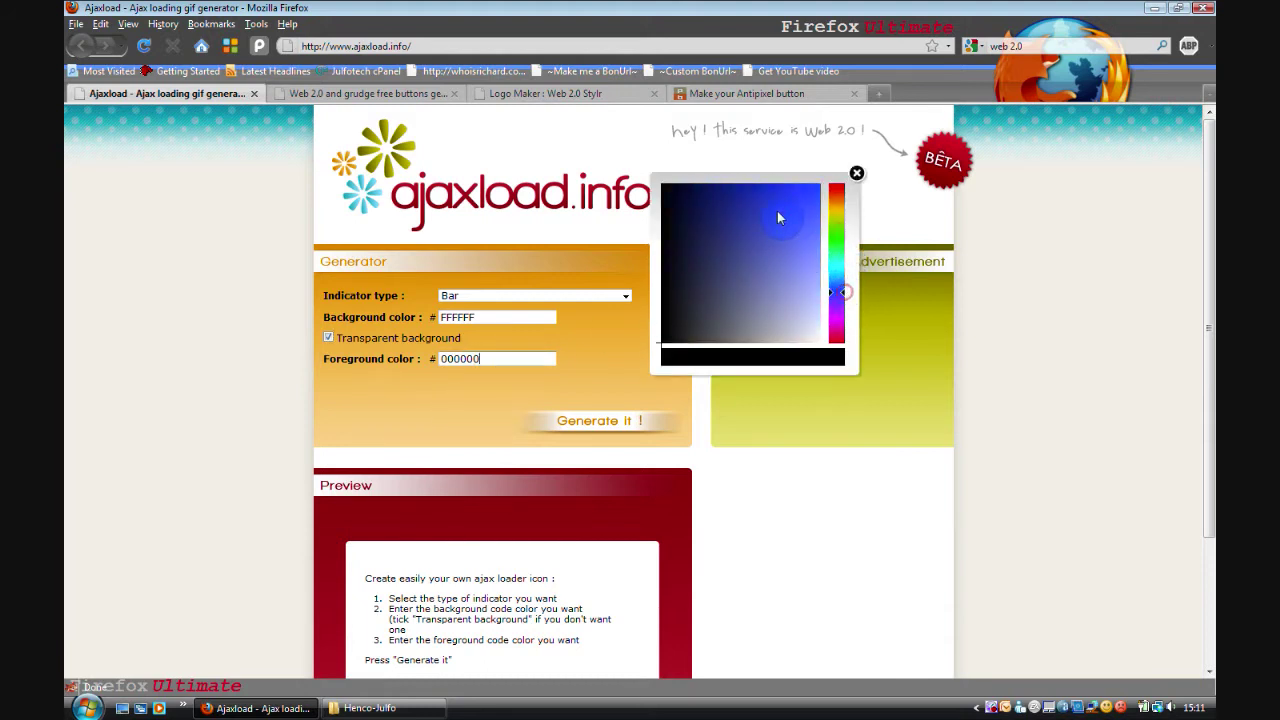
{"action": "left_click_drag", "start_coordinate": [779, 217], "coordinate": [716, 186]}
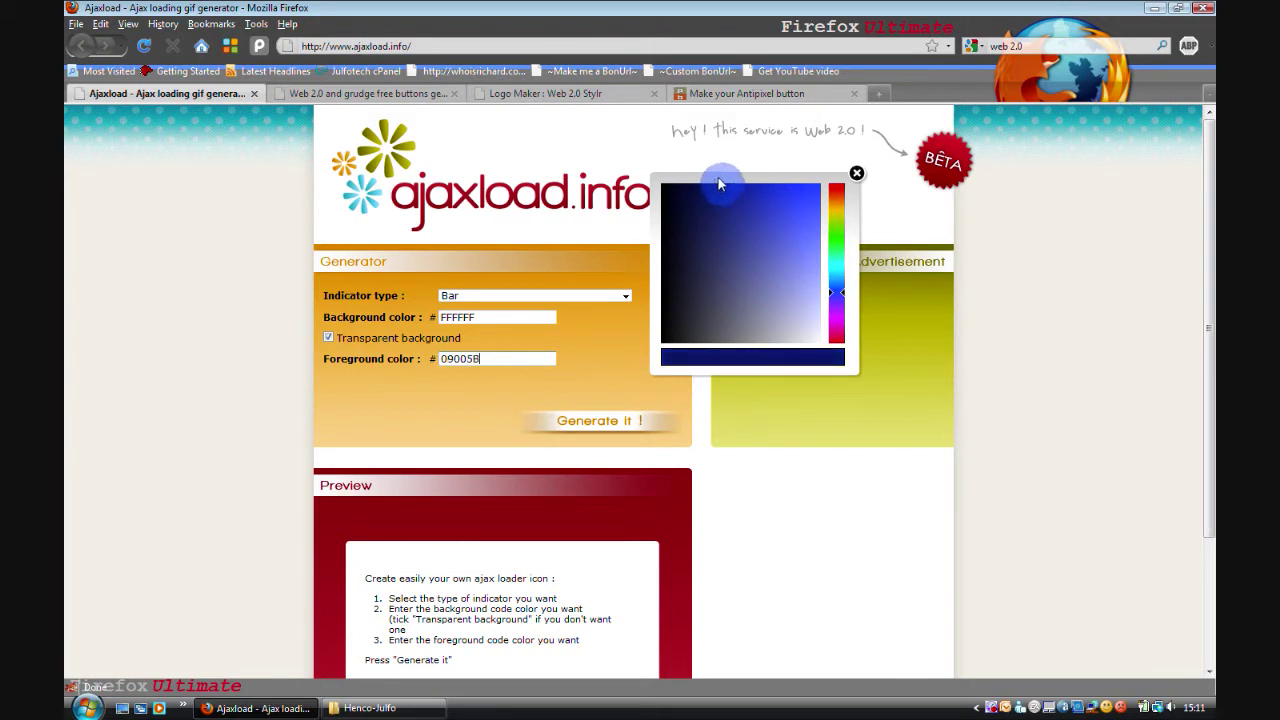
{"action": "left_click", "coordinate": [862, 176]}
{"action": "left_click", "coordinate": [565, 418]}
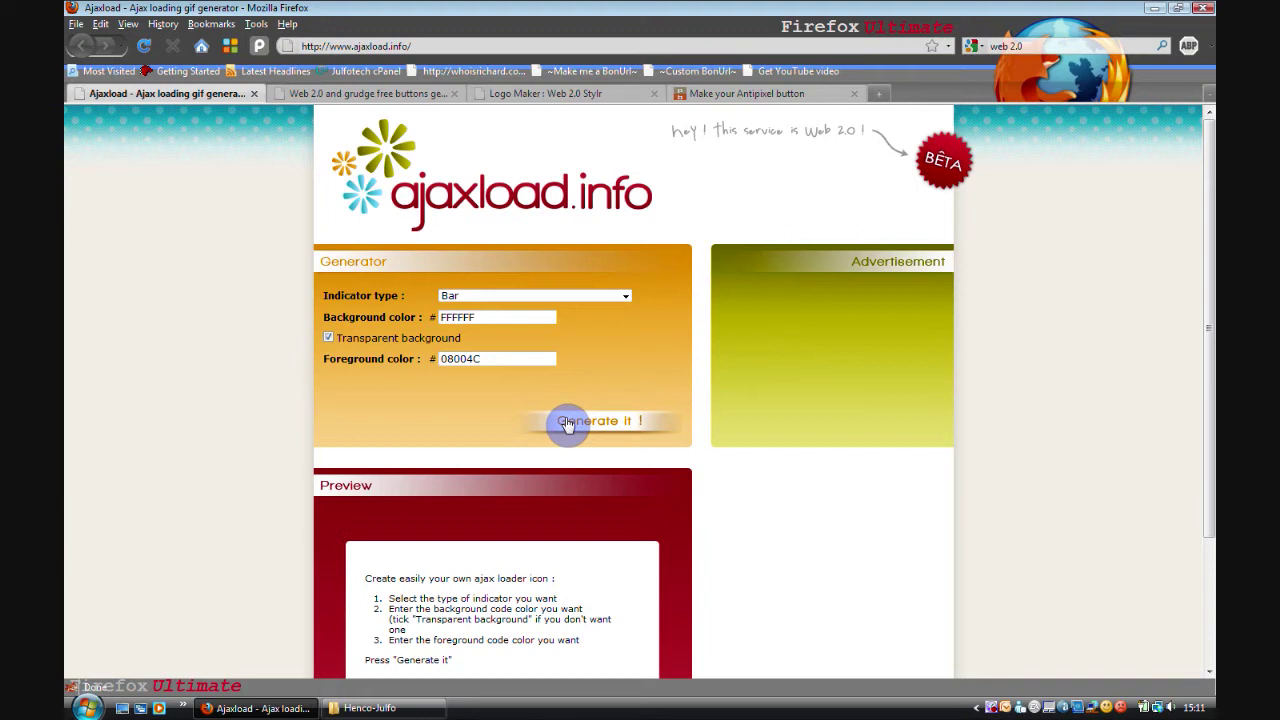
{"action": "scroll", "coordinate": [315, 422], "scroll_direction": "down", "scroll_amount": 3}
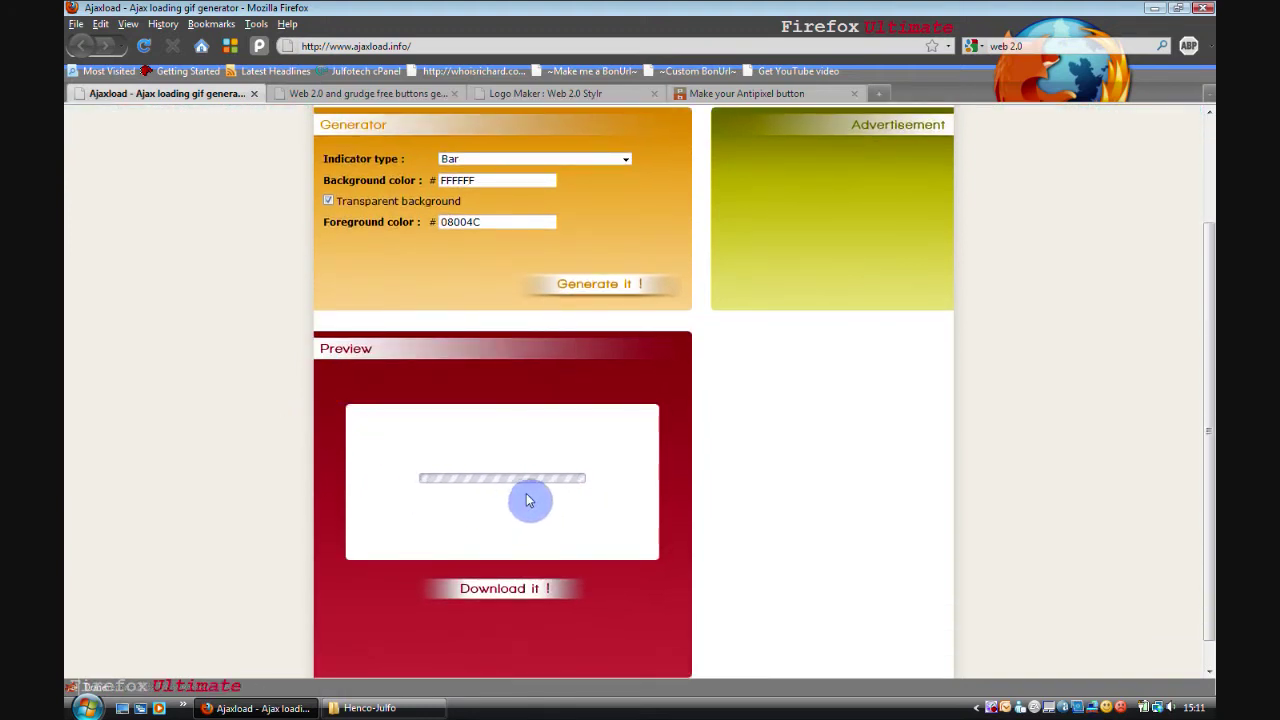
Download the loader as ajax-loader.gif into the Henco-Julfo folder and clear the downloads list.
{"action": "left_click", "coordinate": [510, 589]}
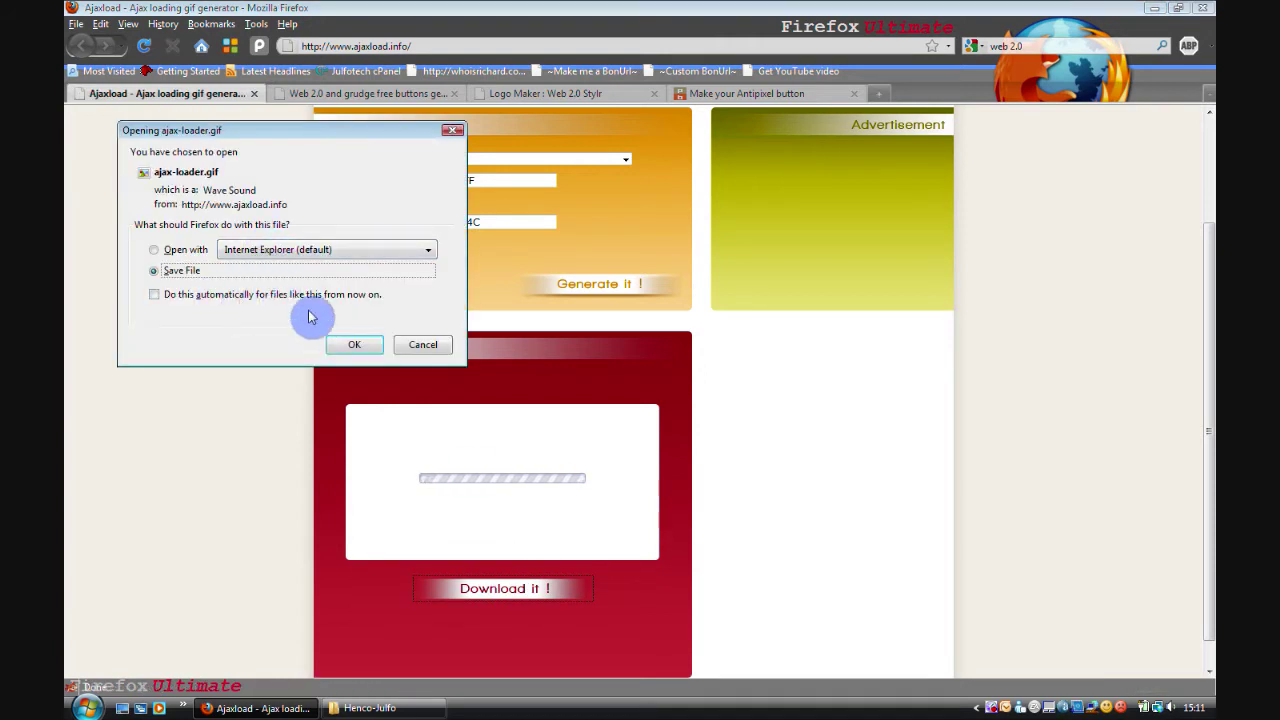
{"action": "left_click", "coordinate": [339, 347]}
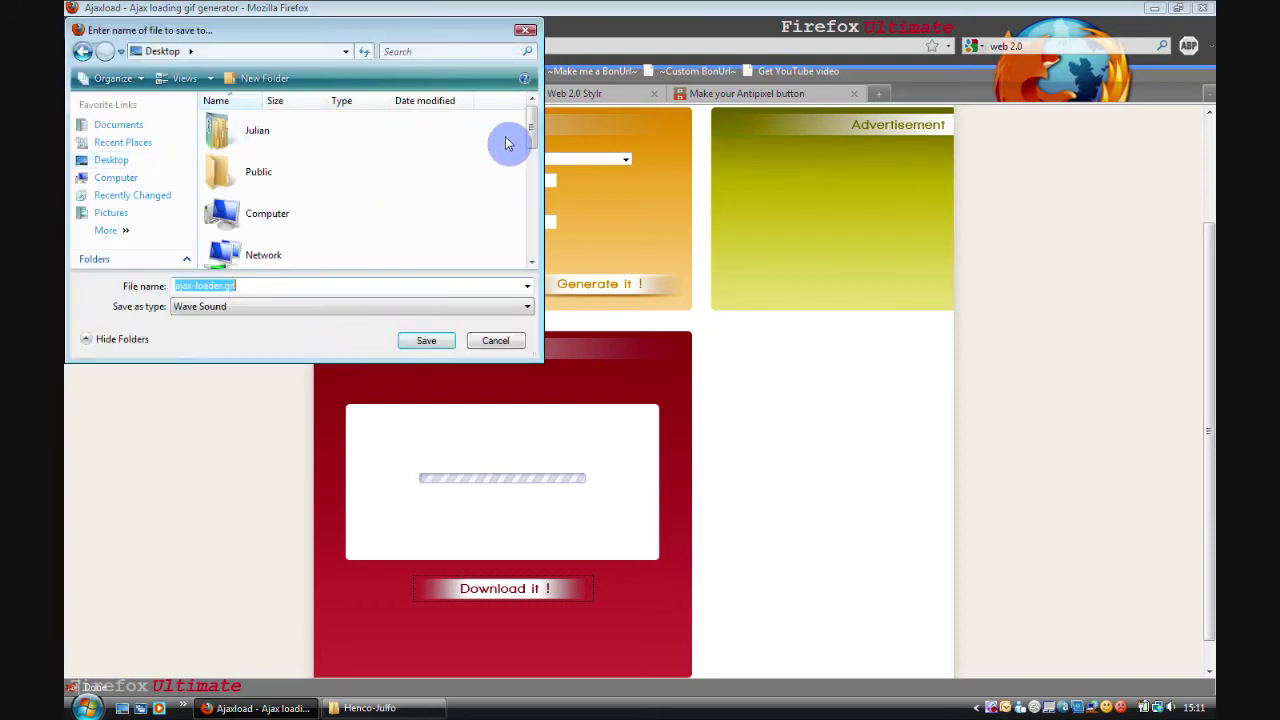
{"action": "left_click_drag", "start_coordinate": [532, 128], "coordinate": [529, 246]}
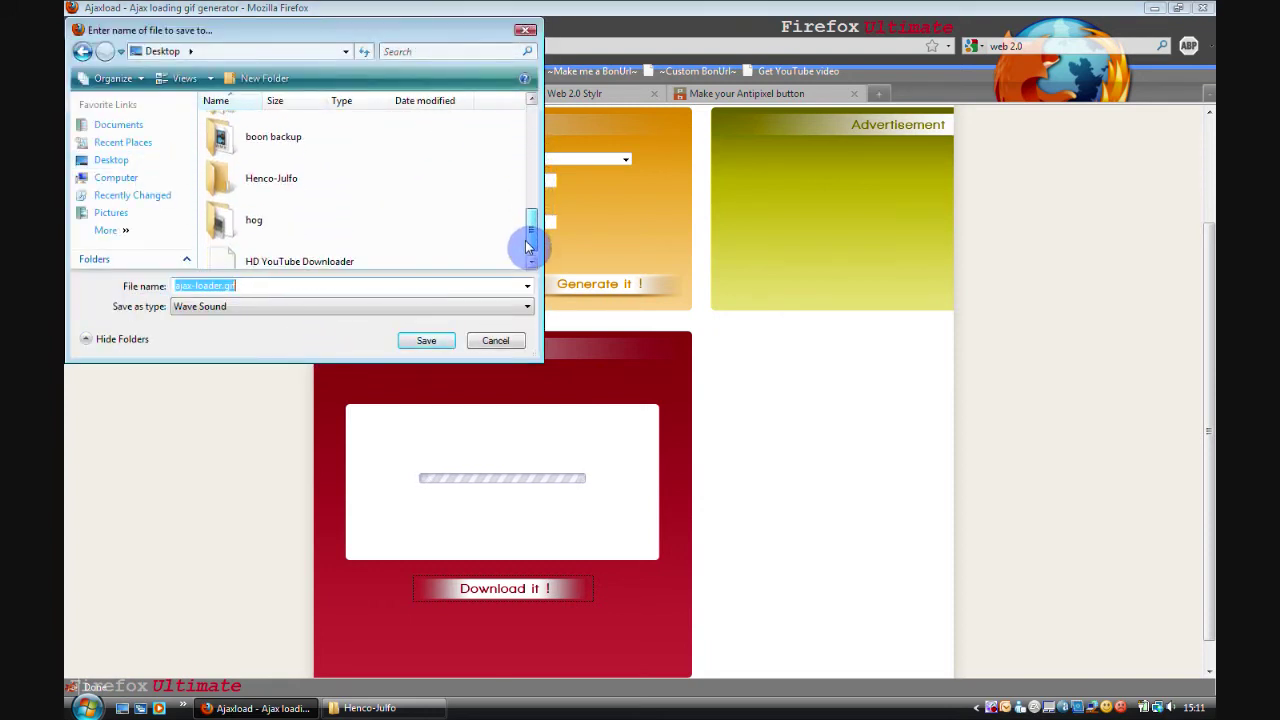
{"action": "left_click", "coordinate": [295, 183]}
{"action": "double_click", "coordinate": [294, 181]}
{"action": "left_click", "coordinate": [424, 343]}
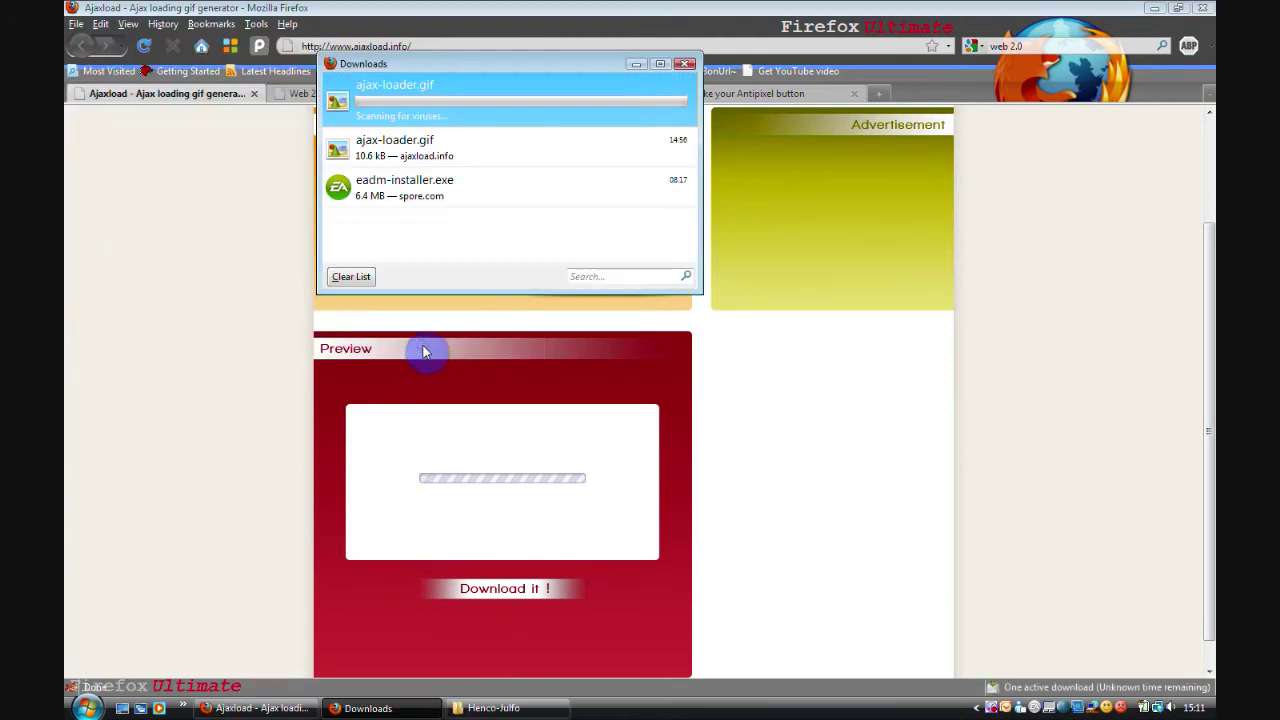
{"action": "left_click", "coordinate": [355, 278]}
{"action": "left_click", "coordinate": [320, 400]}
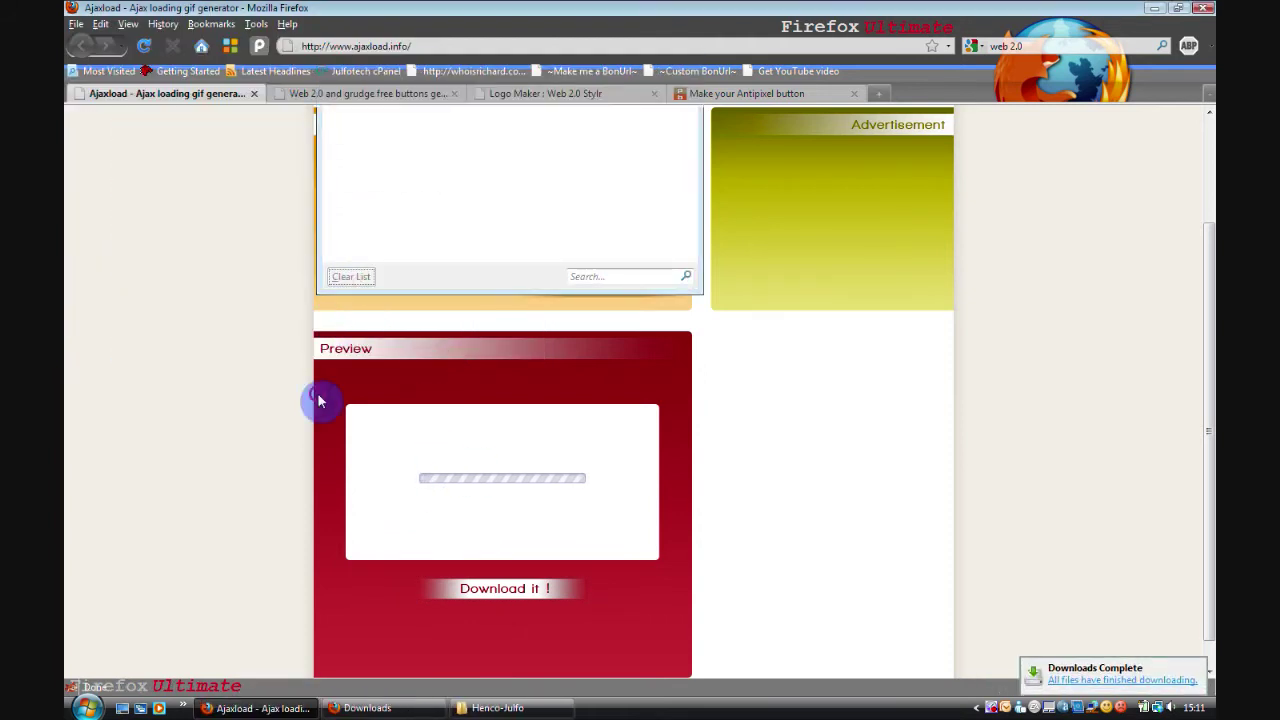
View the 220 x 19 ajax-loader.gif in Internet Explorer, then close it and return to Firefox.
{"action": "left_click", "coordinate": [497, 708]}
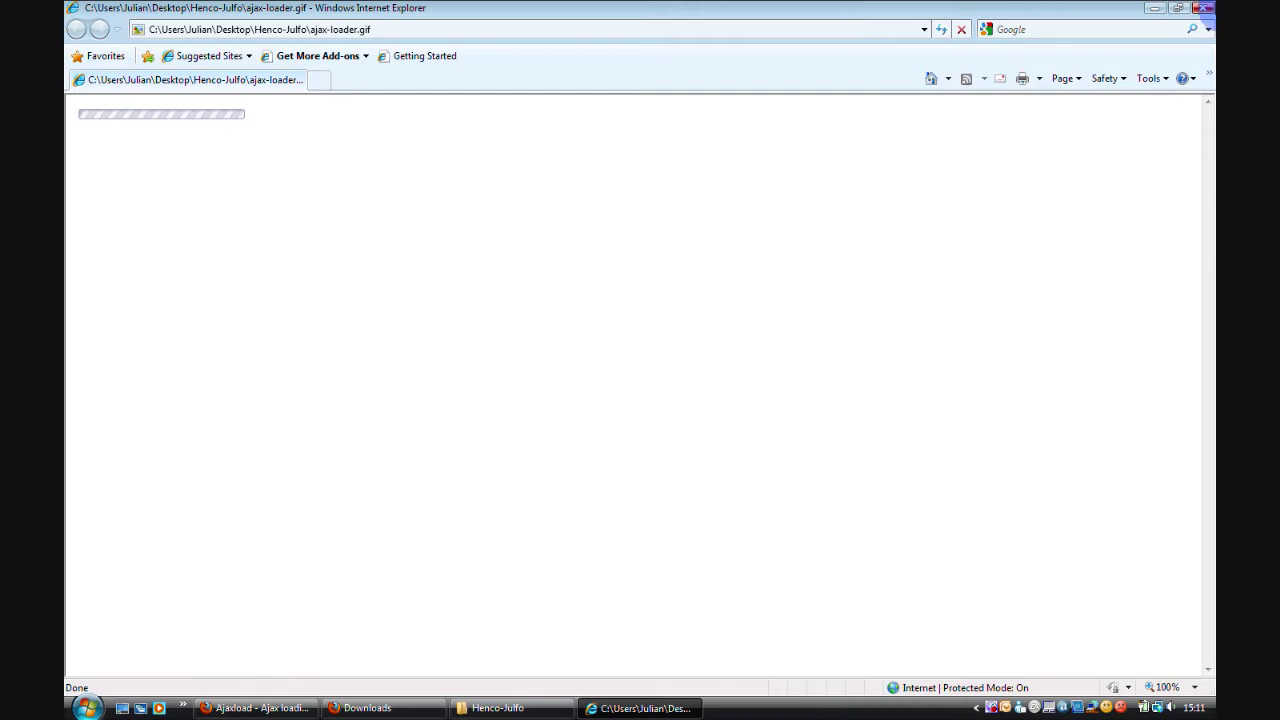
{"action": "left_click", "coordinate": [1207, 10]}
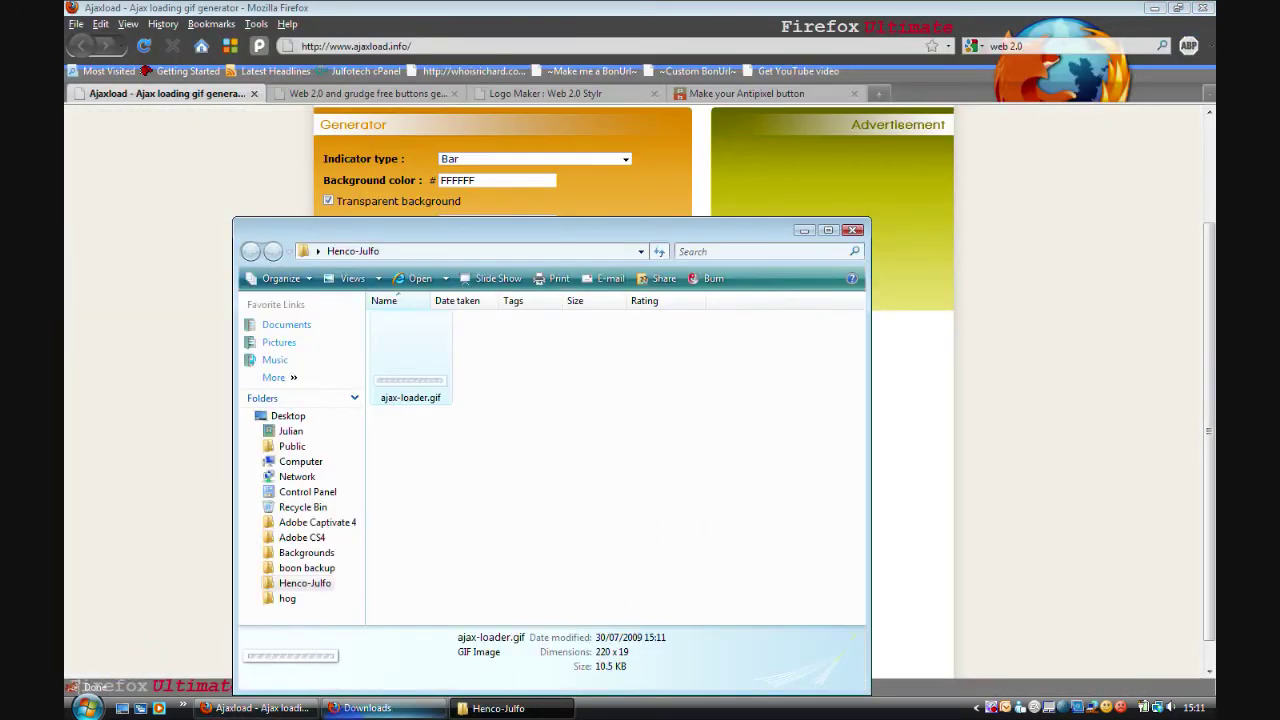
{"action": "left_click", "coordinate": [200, 556]}
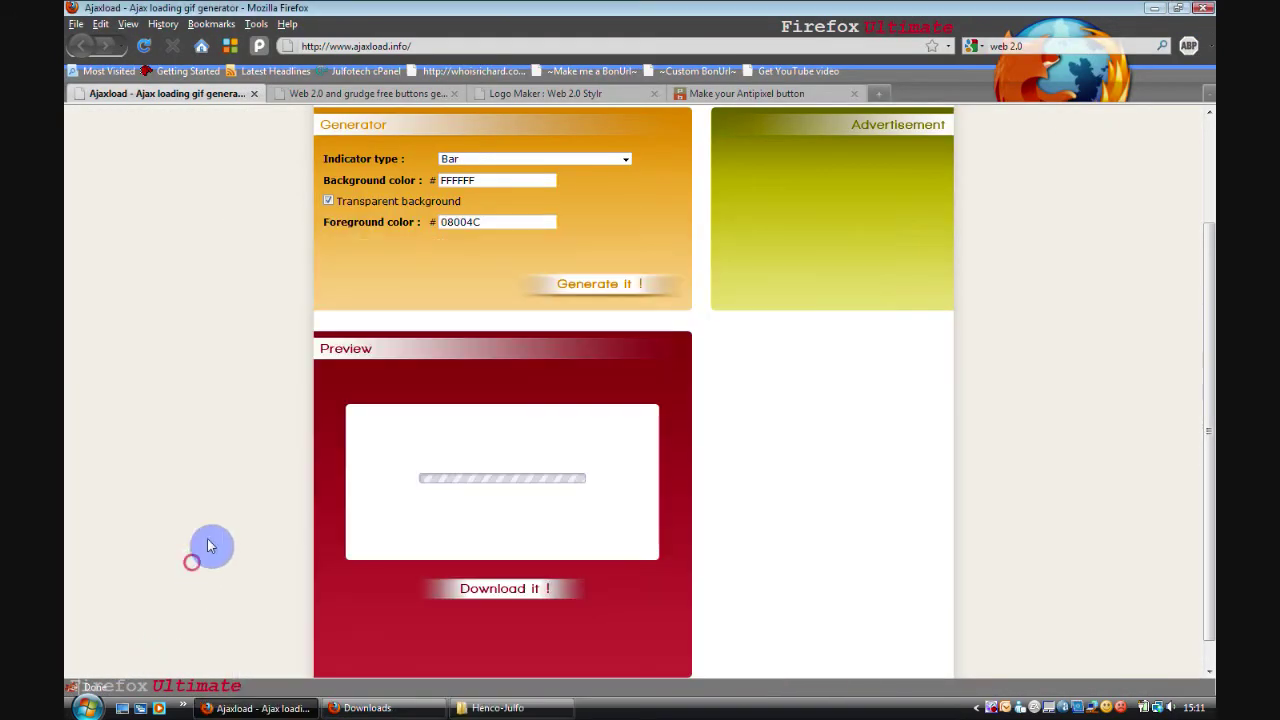
Close the Ajaxload page and go to My cool button's Web 2.0 button generator.
{"action": "left_click", "coordinate": [254, 93]}
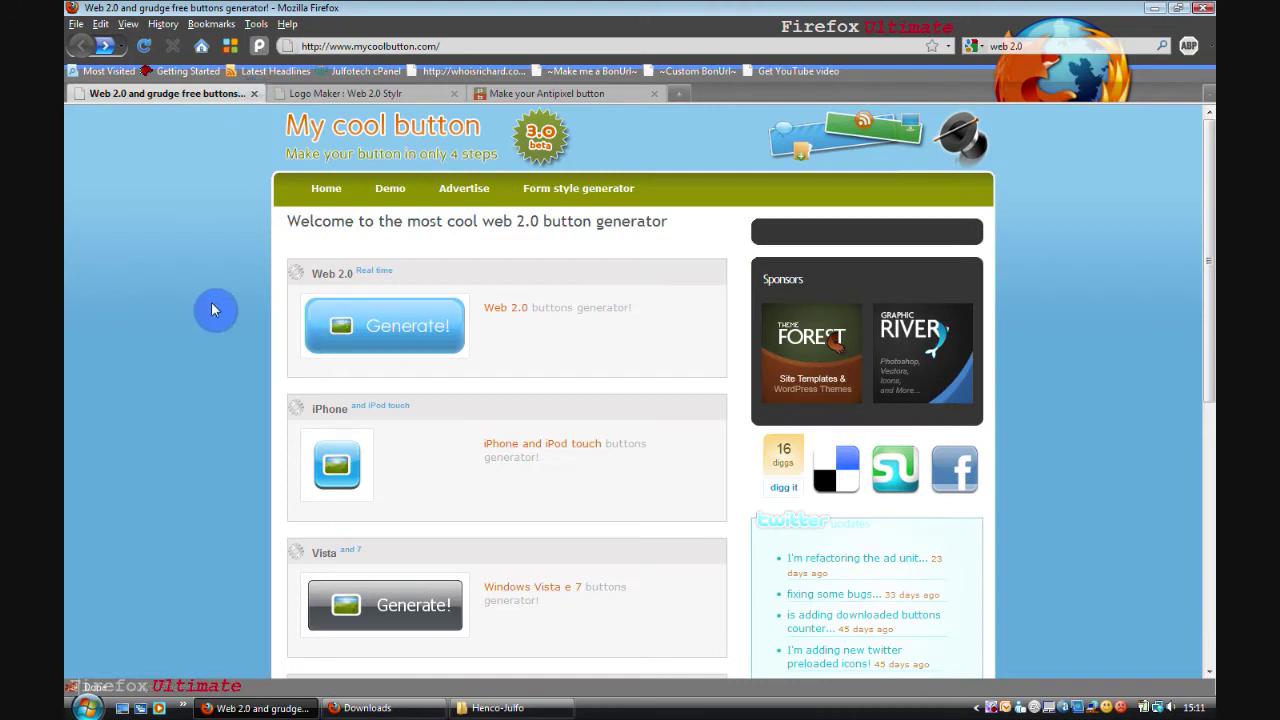
{"action": "scroll", "coordinate": [241, 307], "scroll_direction": "down", "scroll_amount": 5}
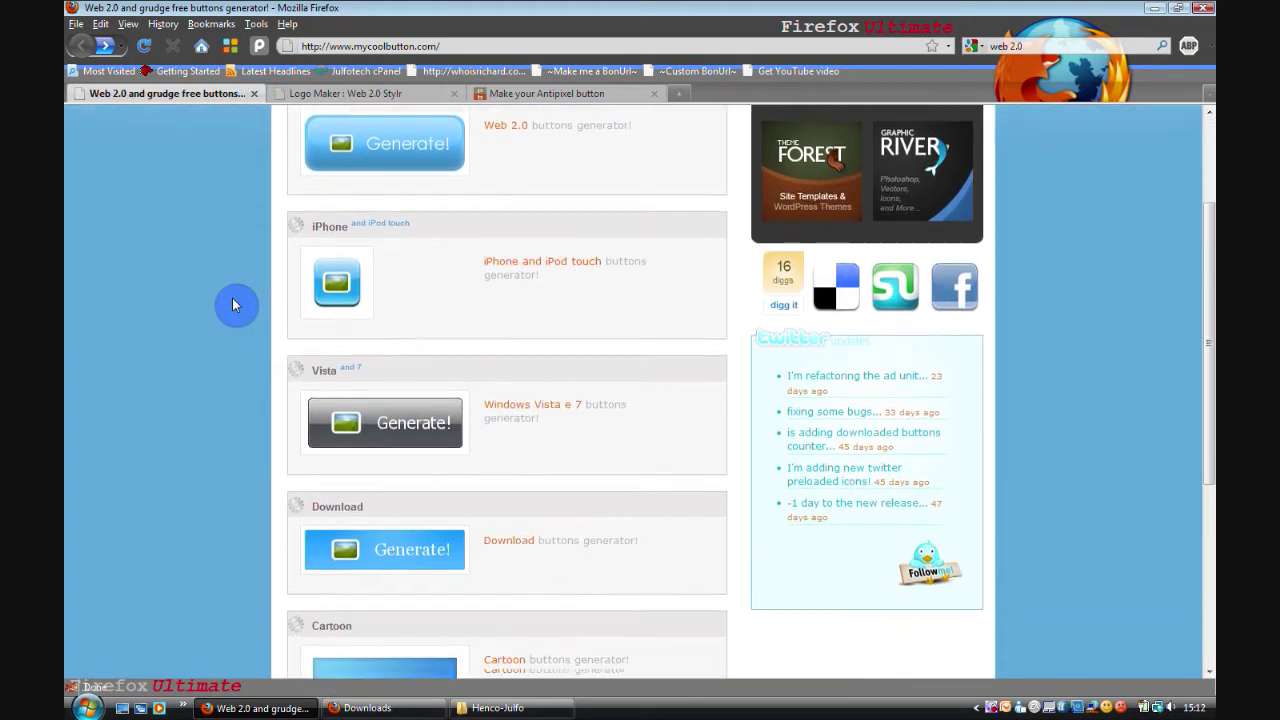
{"action": "scroll", "coordinate": [240, 330], "scroll_direction": "down", "scroll_amount": 2}
{"action": "middle_click", "coordinate": [224, 391]}
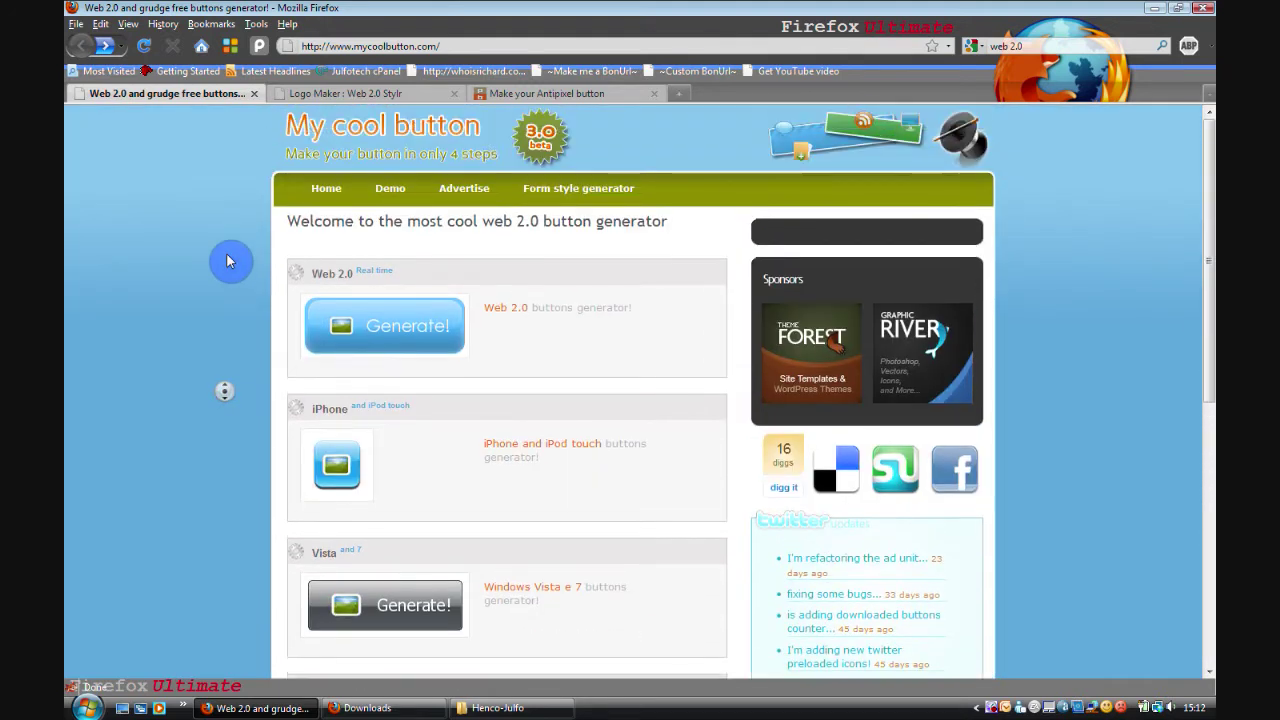
{"action": "left_click", "coordinate": [226, 262]}
{"action": "left_click", "coordinate": [396, 338]}
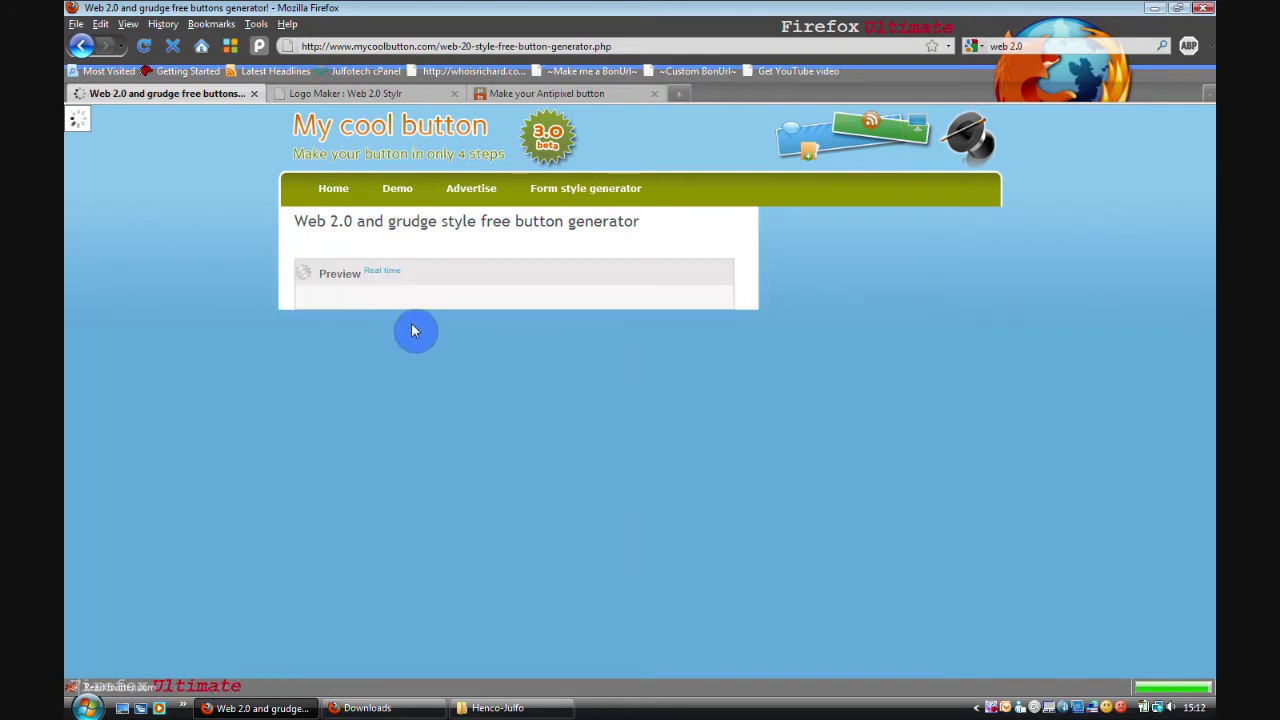
Apply the green Modern shape to the preview button.
{"action": "scroll", "coordinate": [447, 348], "scroll_direction": "down", "scroll_amount": 2}
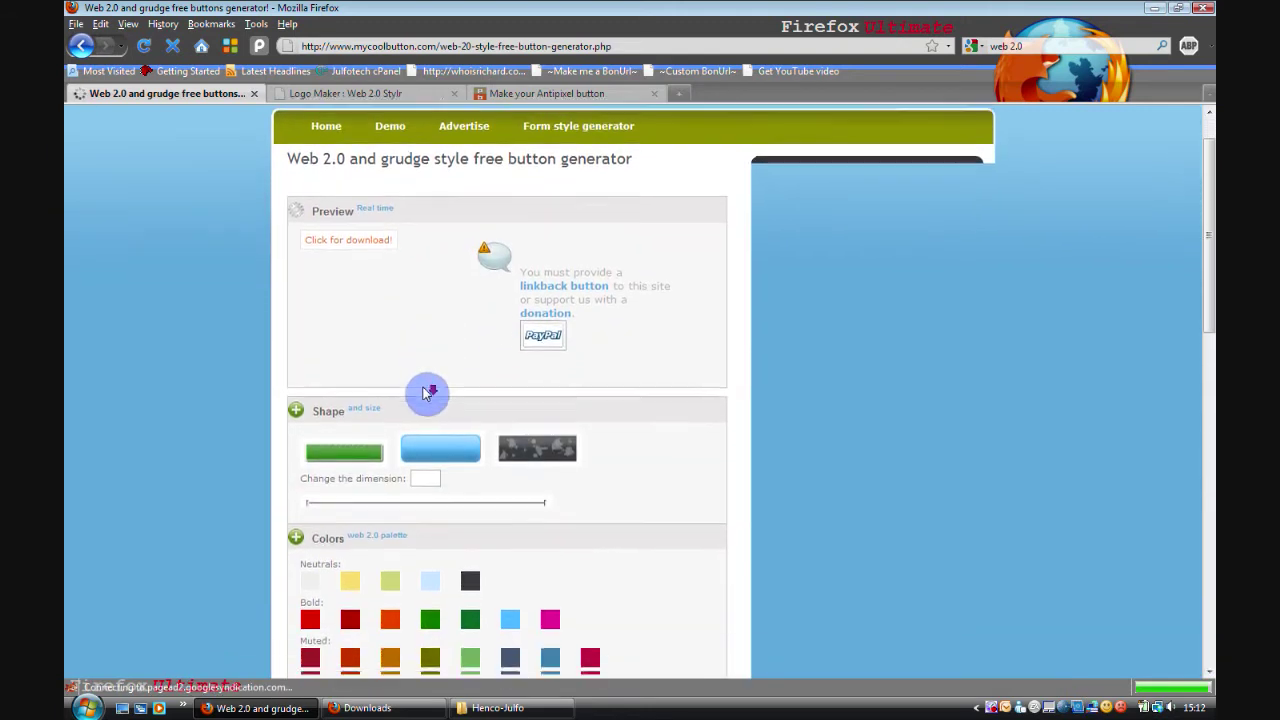
{"action": "left_click", "coordinate": [332, 425]}
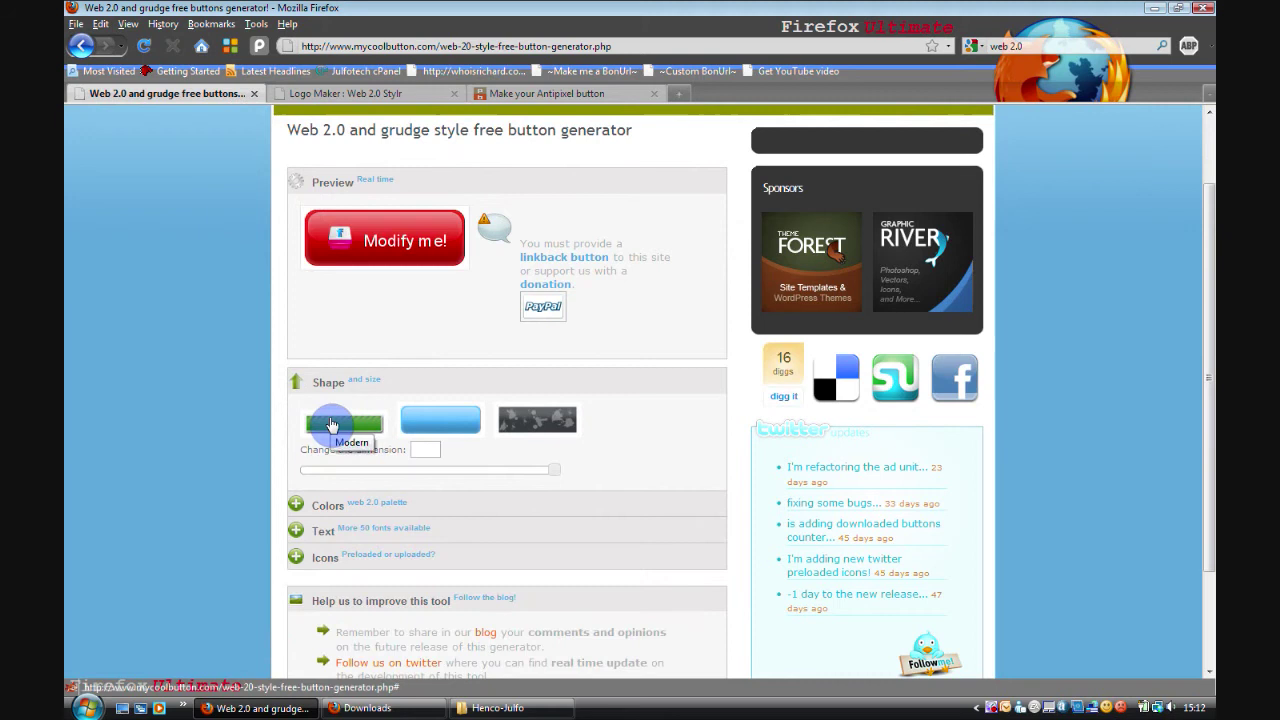
{"action": "left_click", "coordinate": [332, 425]}
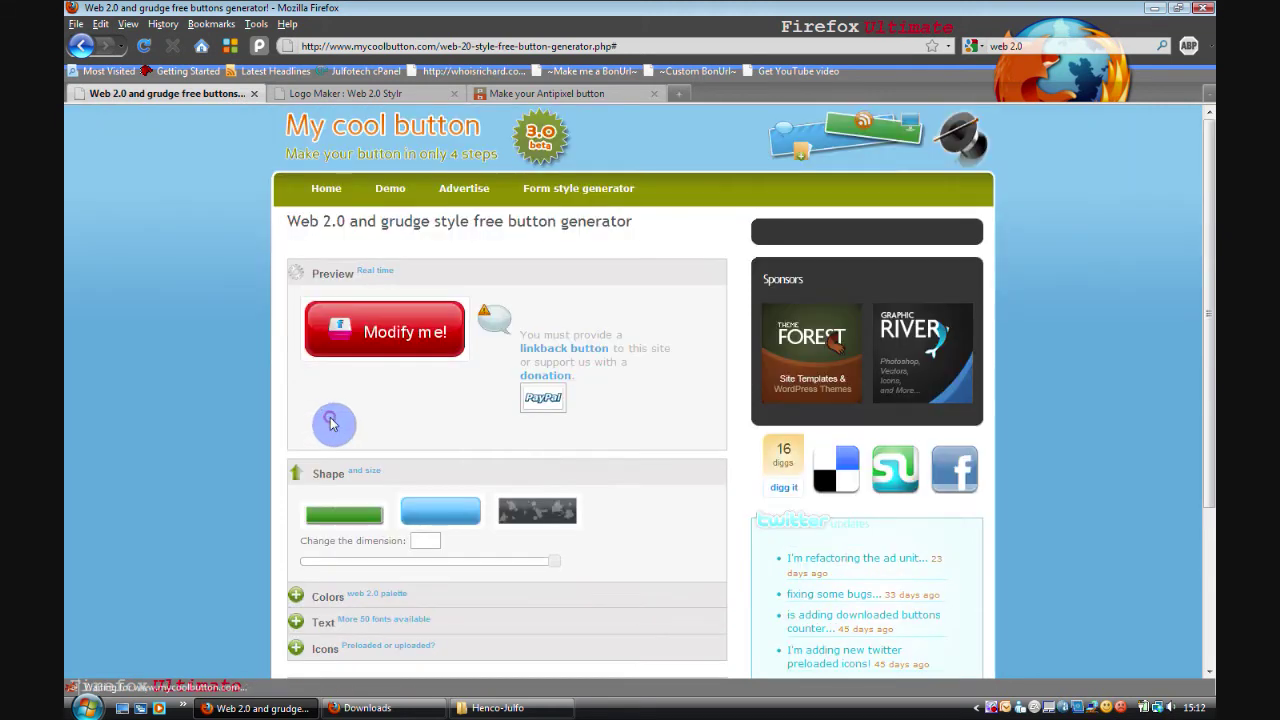
{"action": "scroll", "coordinate": [257, 385], "scroll_direction": "down", "scroll_amount": 3}
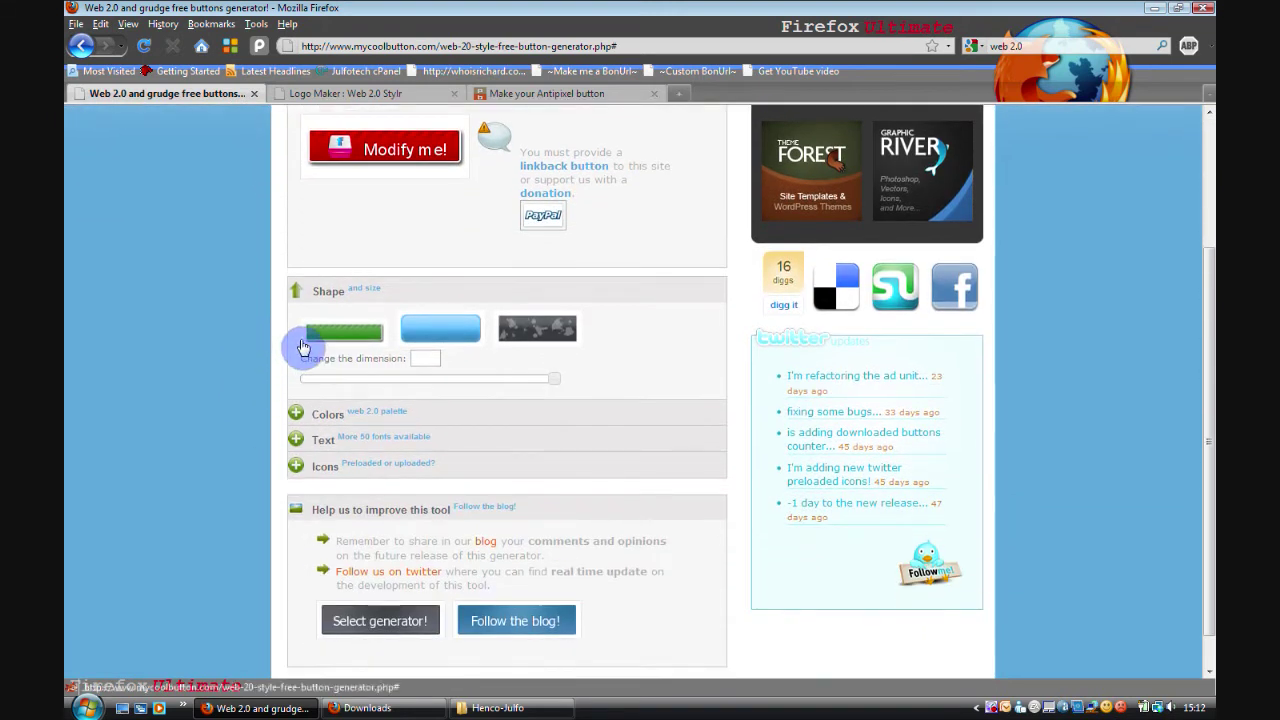
Change the button colour to dark charcoal.
{"action": "left_click", "coordinate": [292, 414]}
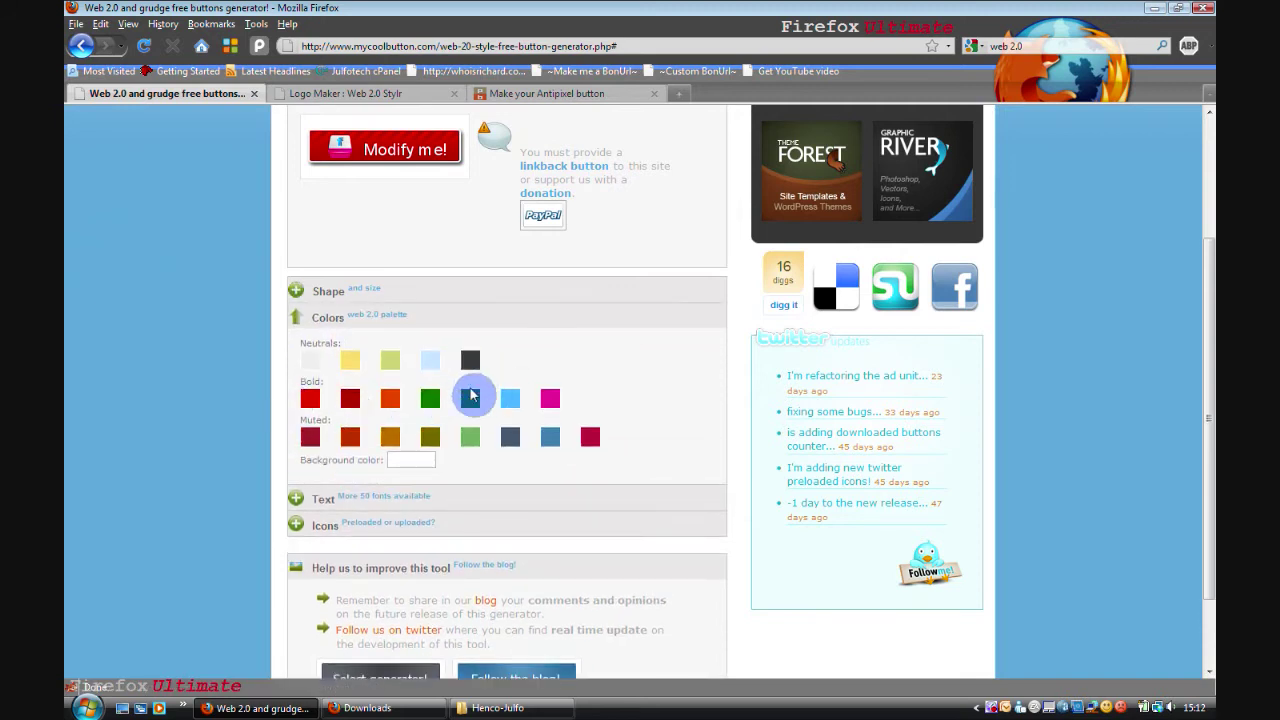
{"action": "left_click", "coordinate": [517, 435]}
{"action": "scroll", "coordinate": [500, 430], "scroll_direction": "down", "scroll_amount": 4}
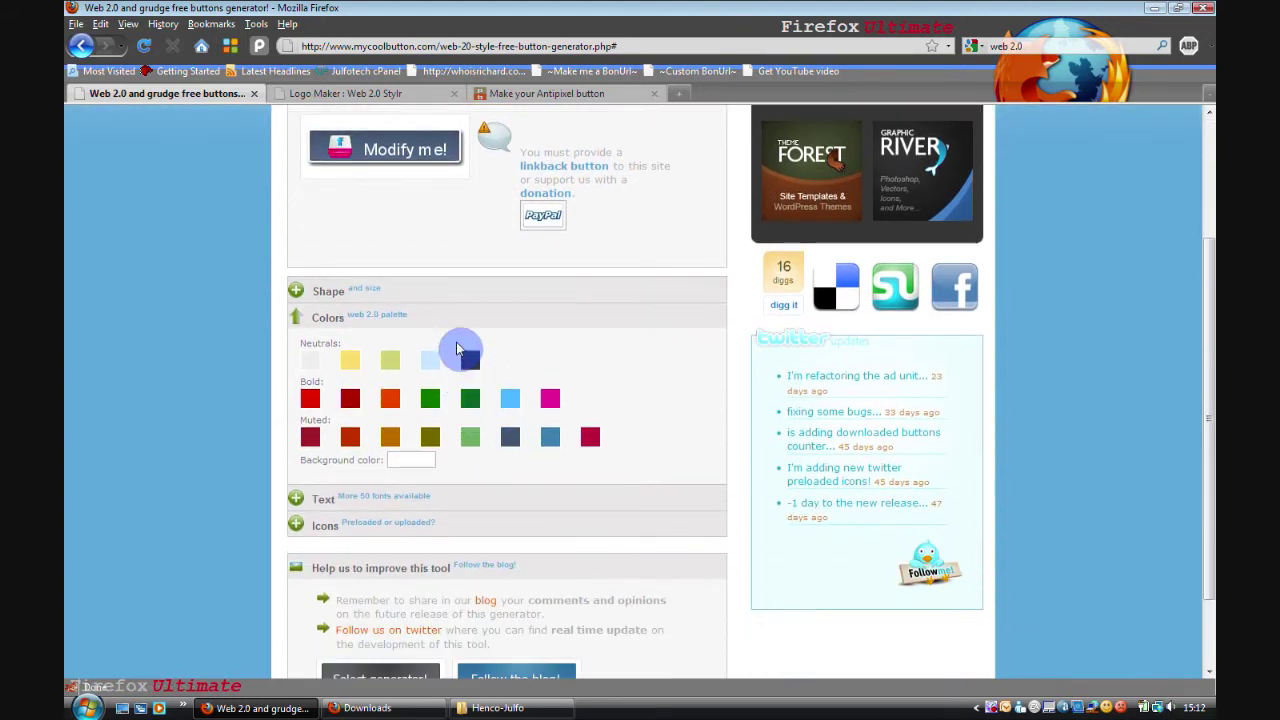
{"action": "left_click", "coordinate": [462, 350]}
{"action": "scroll", "coordinate": [475, 375], "scroll_direction": "down", "scroll_amount": 5}
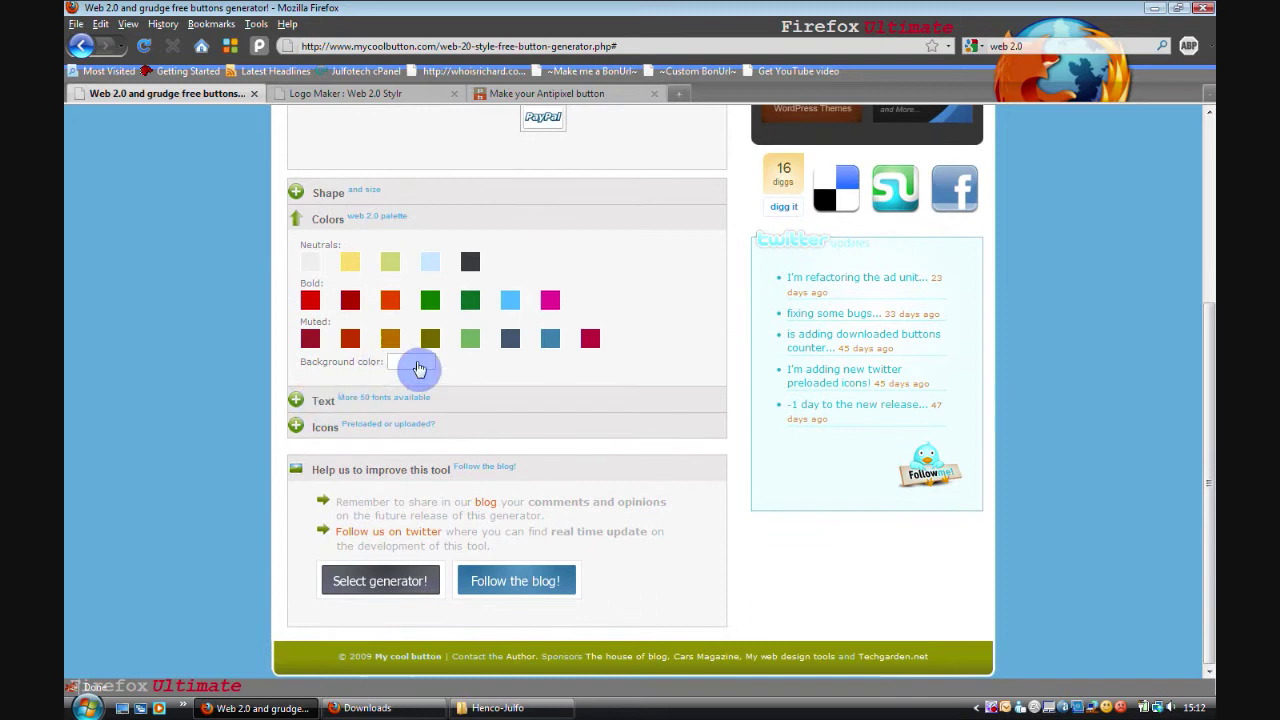
Replace the button text with 'Henco-Julfo' in the Modern Existence-Light font.
{"action": "left_click", "coordinate": [300, 402]}
{"action": "left_click_drag", "start_coordinate": [444, 272], "coordinate": [328, 271]}
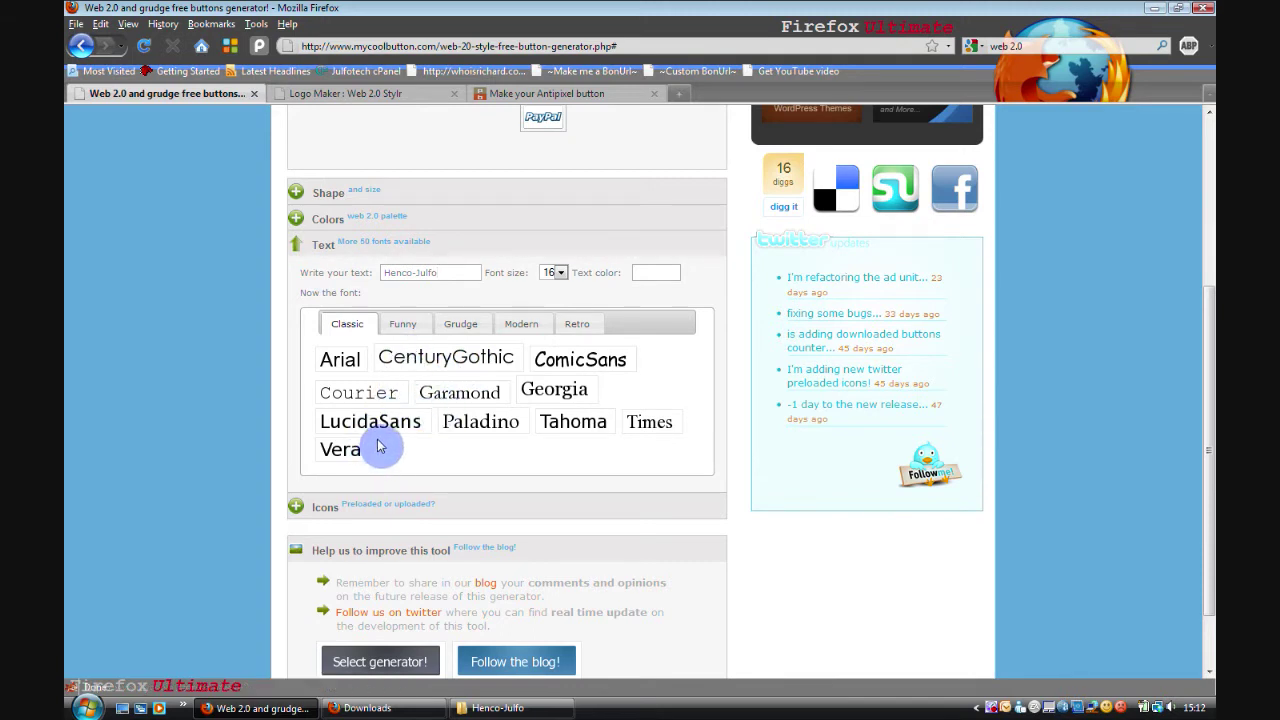
{"action": "left_click", "coordinate": [511, 326]}
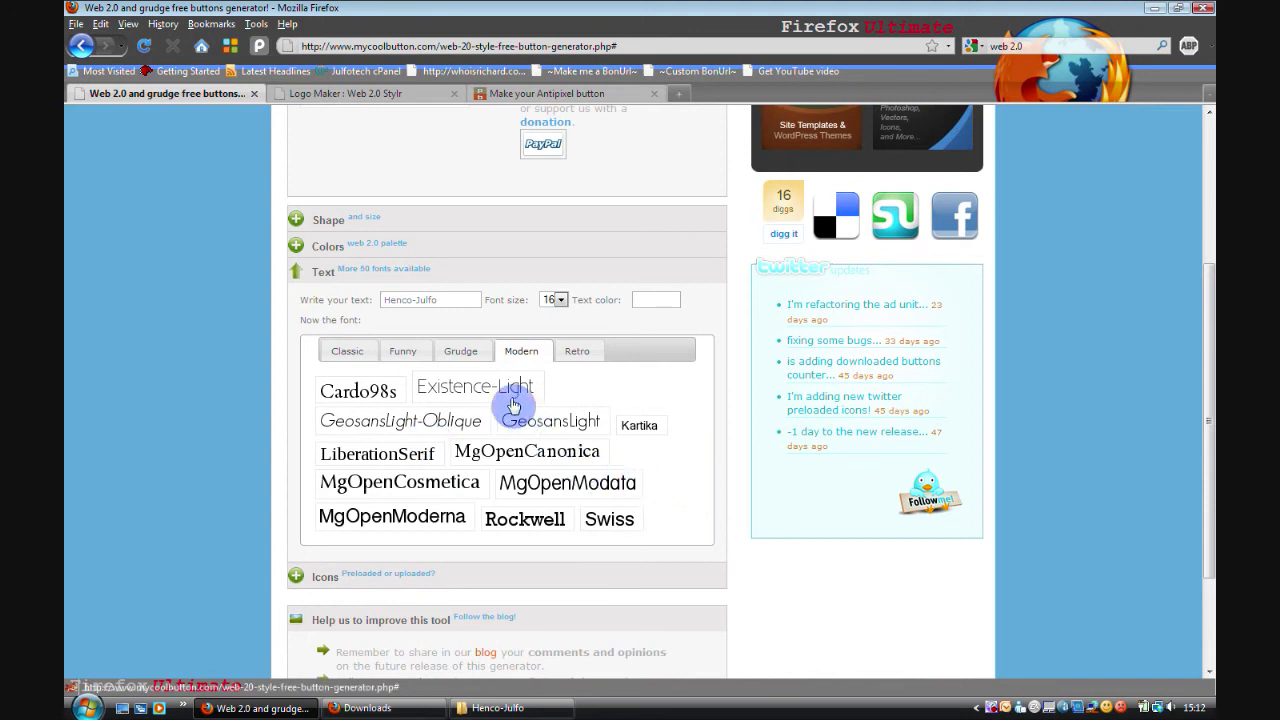
{"action": "left_click", "coordinate": [504, 393]}
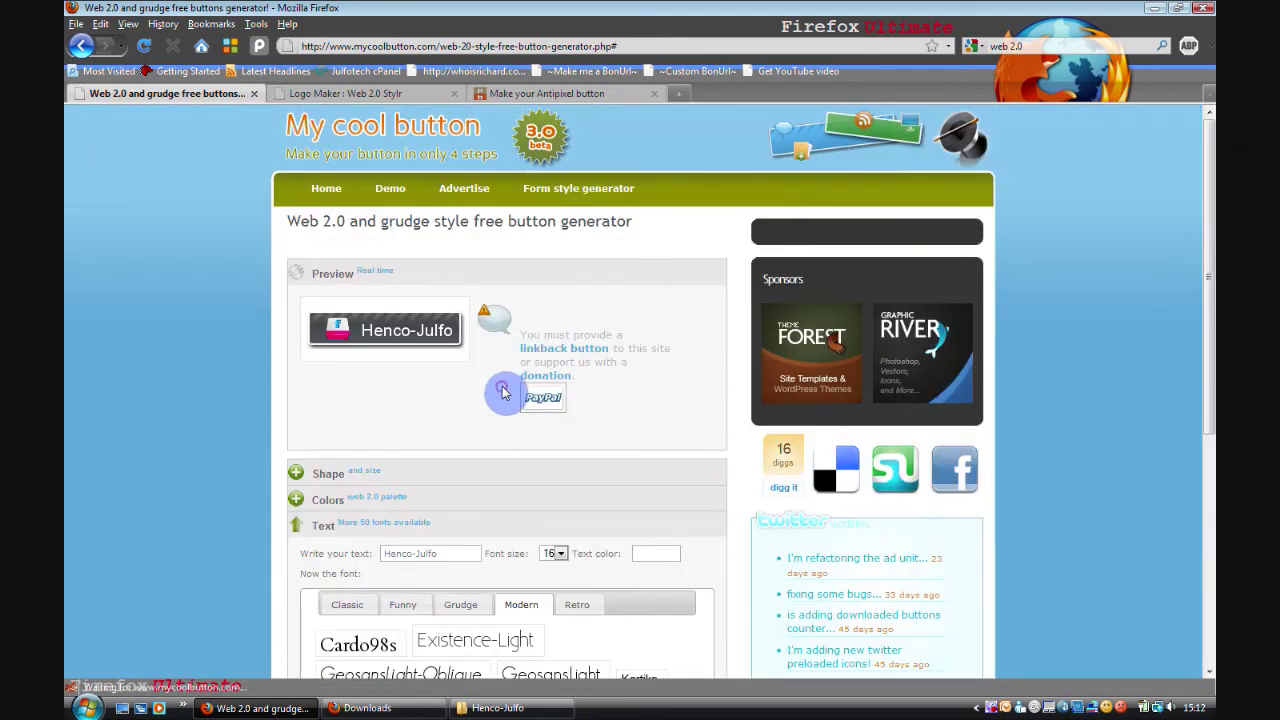
{"action": "scroll", "coordinate": [229, 505], "scroll_direction": "down", "scroll_amount": 5}
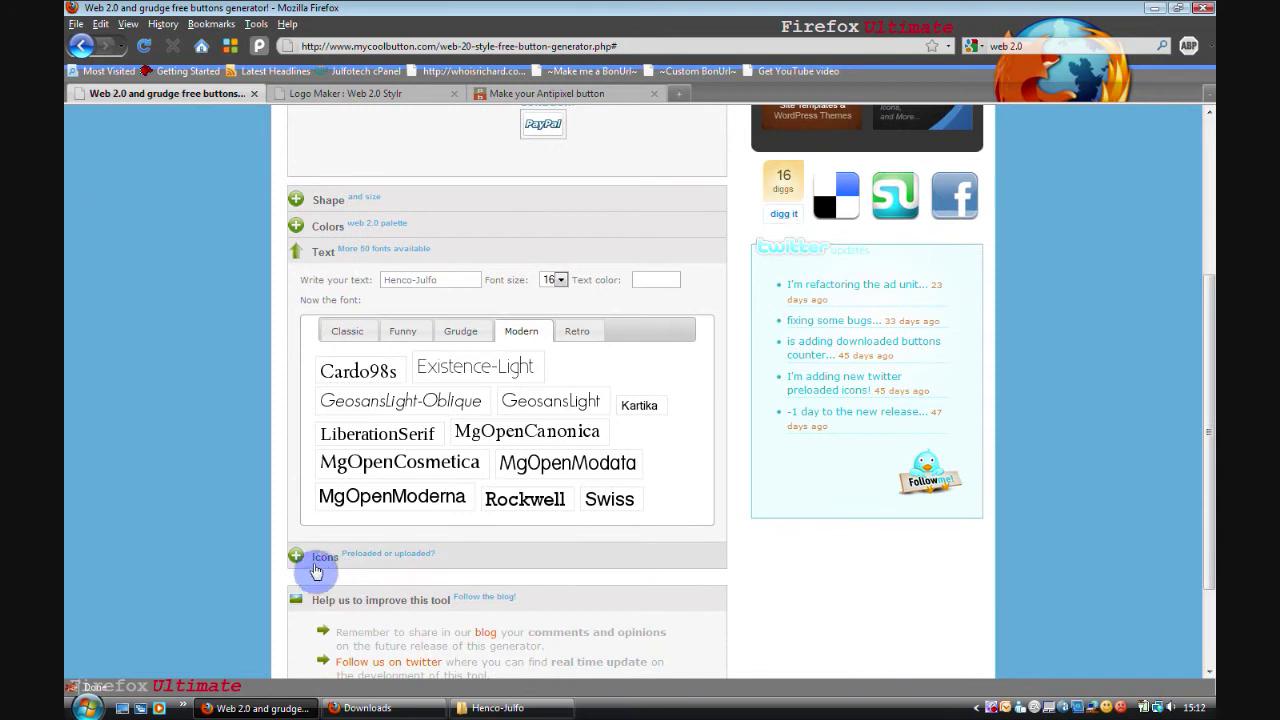
Add the camera icon from the iPhone set to the Henco-Julfo button.
{"action": "left_click", "coordinate": [297, 562]}
{"action": "scroll", "coordinate": [270, 520], "scroll_direction": "down", "scroll_amount": 5}
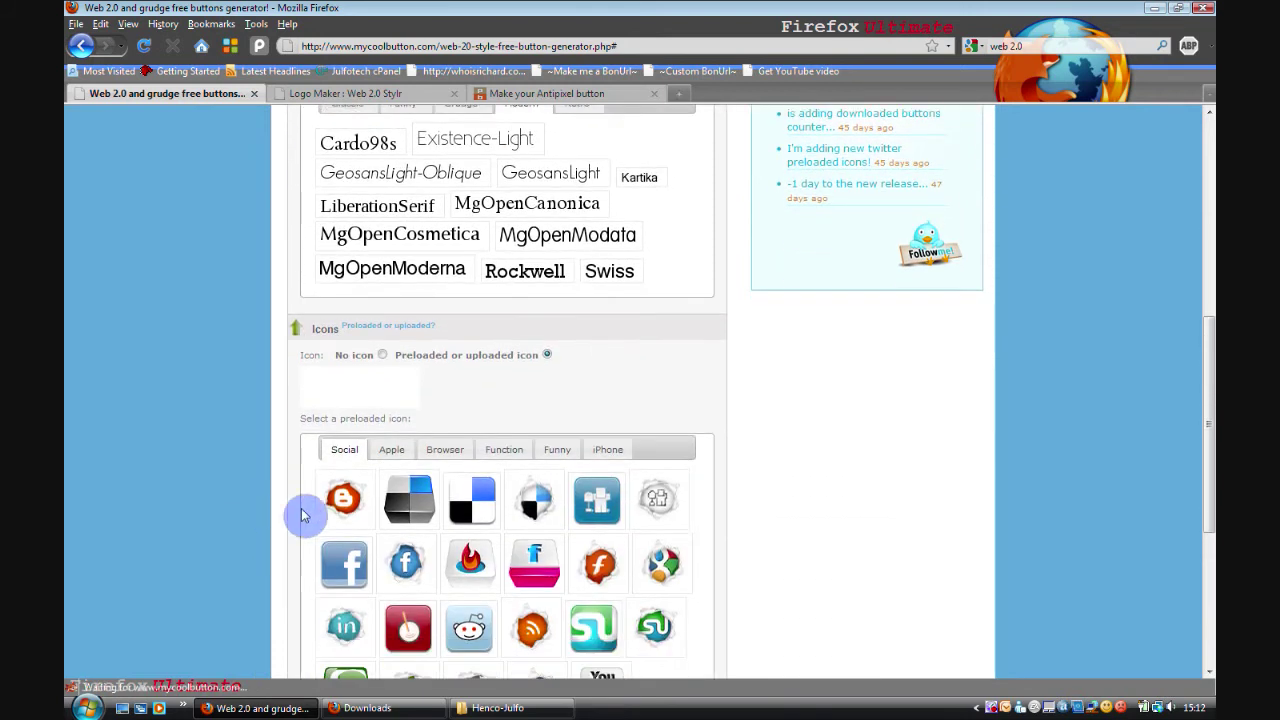
{"action": "scroll", "coordinate": [320, 510], "scroll_direction": "down", "scroll_amount": 3}
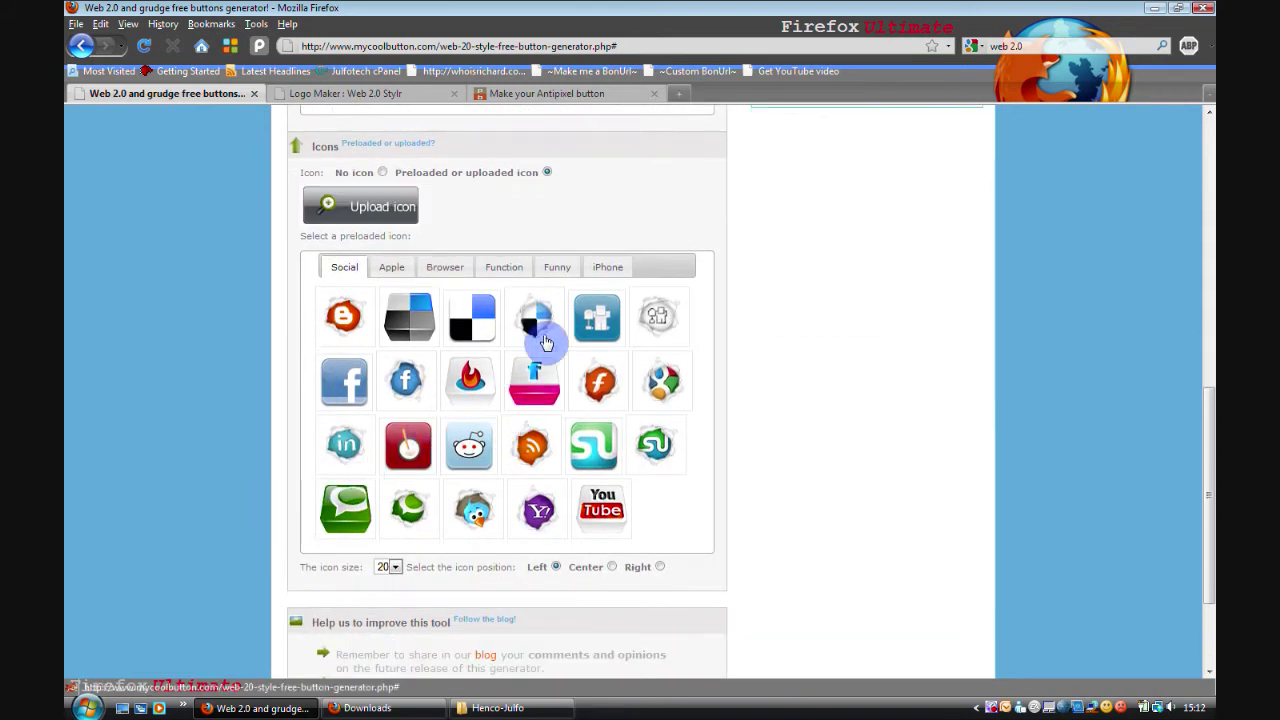
{"action": "left_click", "coordinate": [604, 267]}
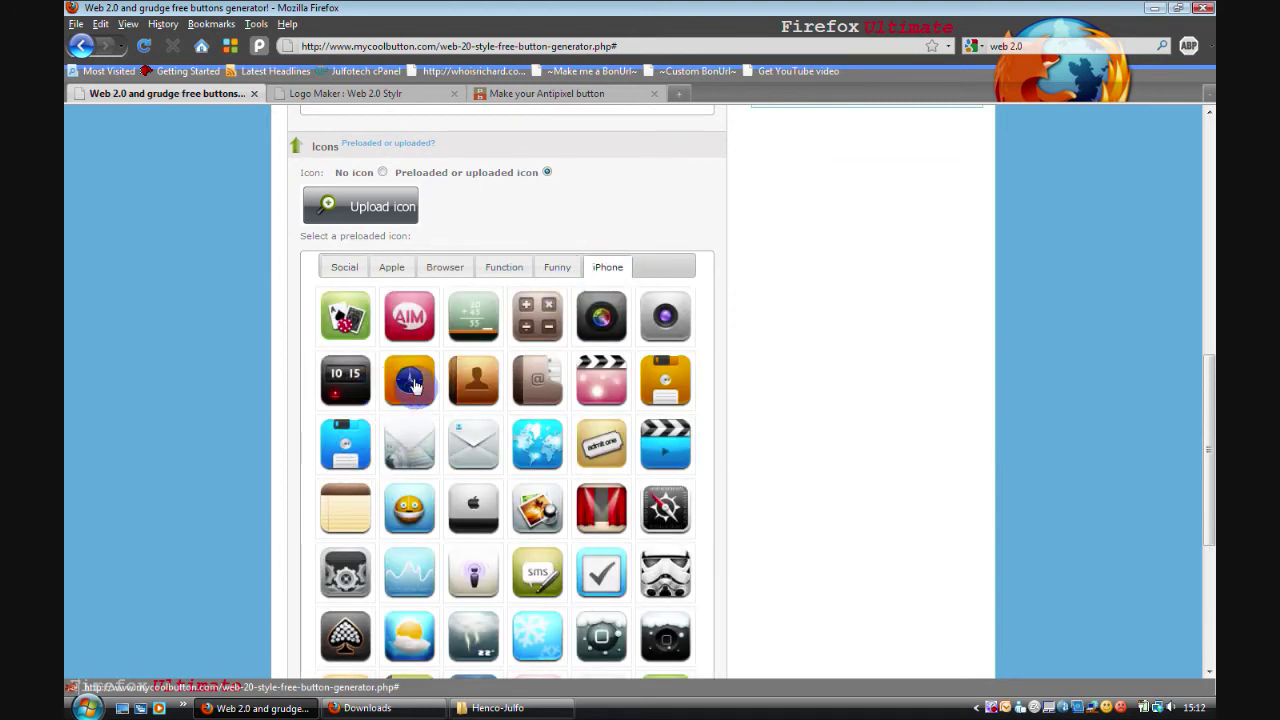
{"action": "left_click", "coordinate": [606, 320]}
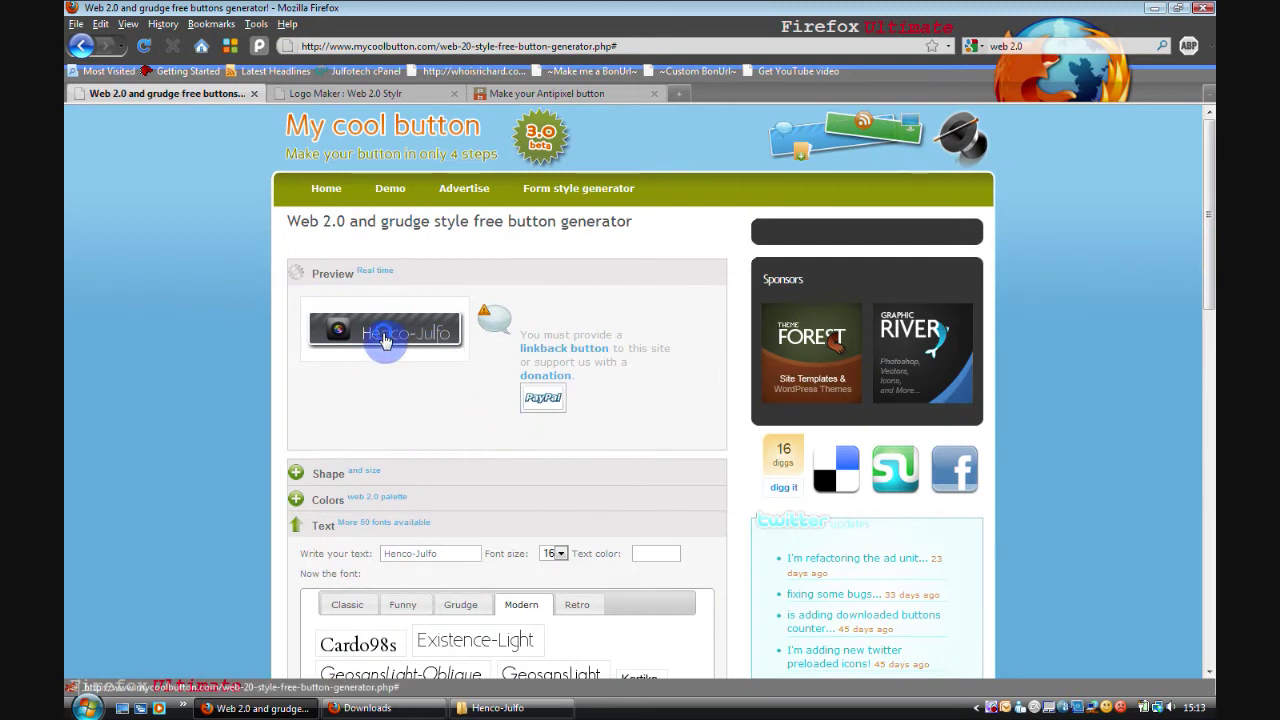
Start saving the preview button image with Save Image As.
{"action": "right_click", "coordinate": [383, 340]}
{"action": "left_click", "coordinate": [365, 350]}
{"action": "left_click", "coordinate": [357, 337]}
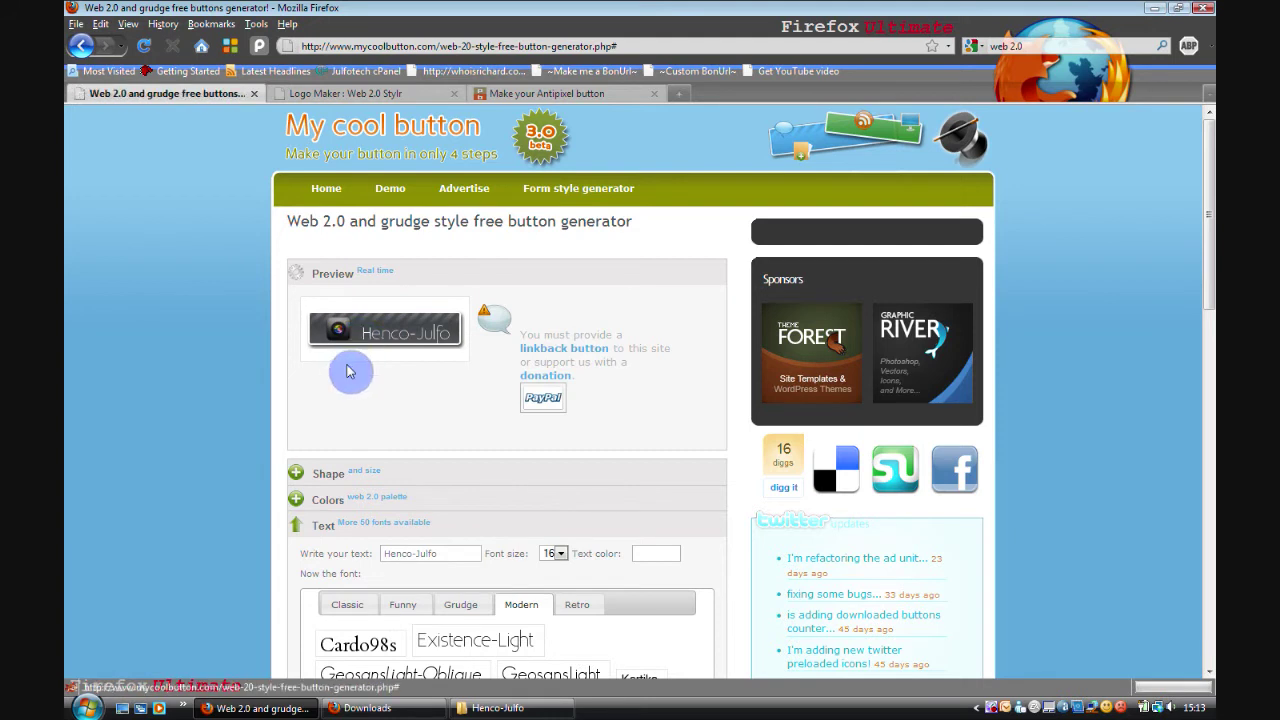
Save the button PNG into the Henco-Julfo folder and open it from the folder window.
{"action": "left_click", "coordinate": [350, 343]}
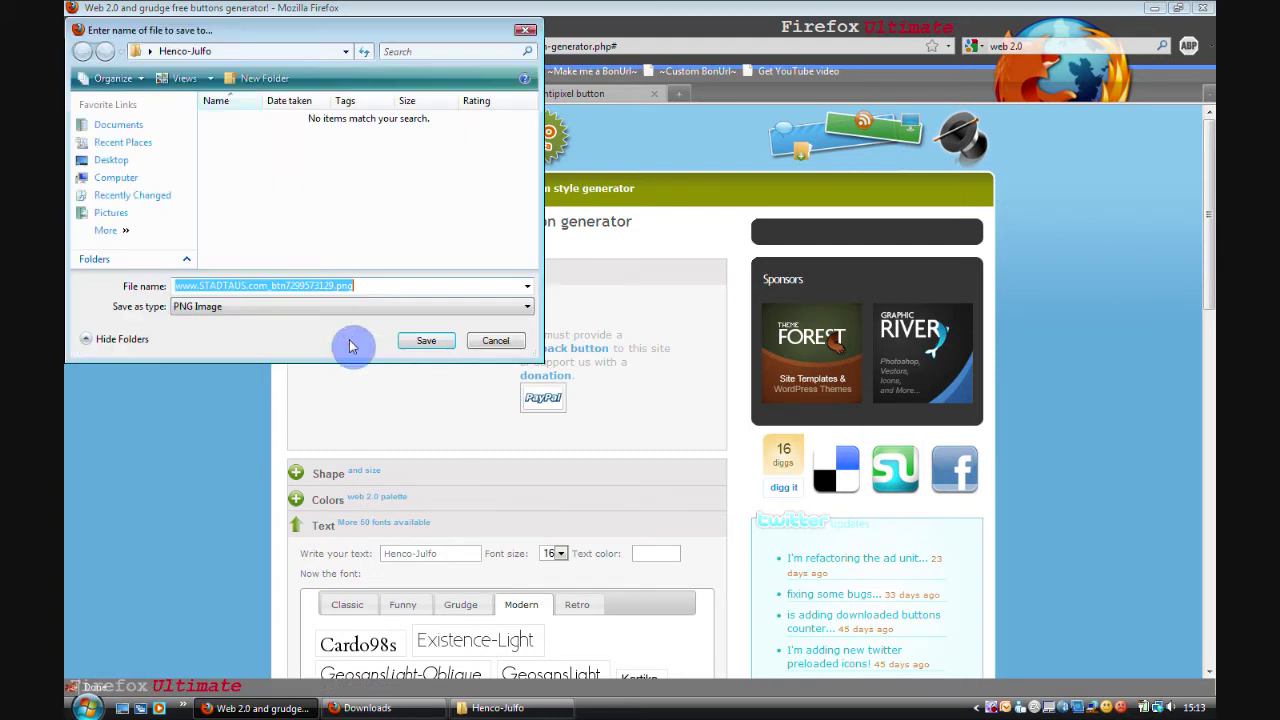
{"action": "left_click", "coordinate": [426, 341]}
{"action": "left_click", "coordinate": [423, 343]}
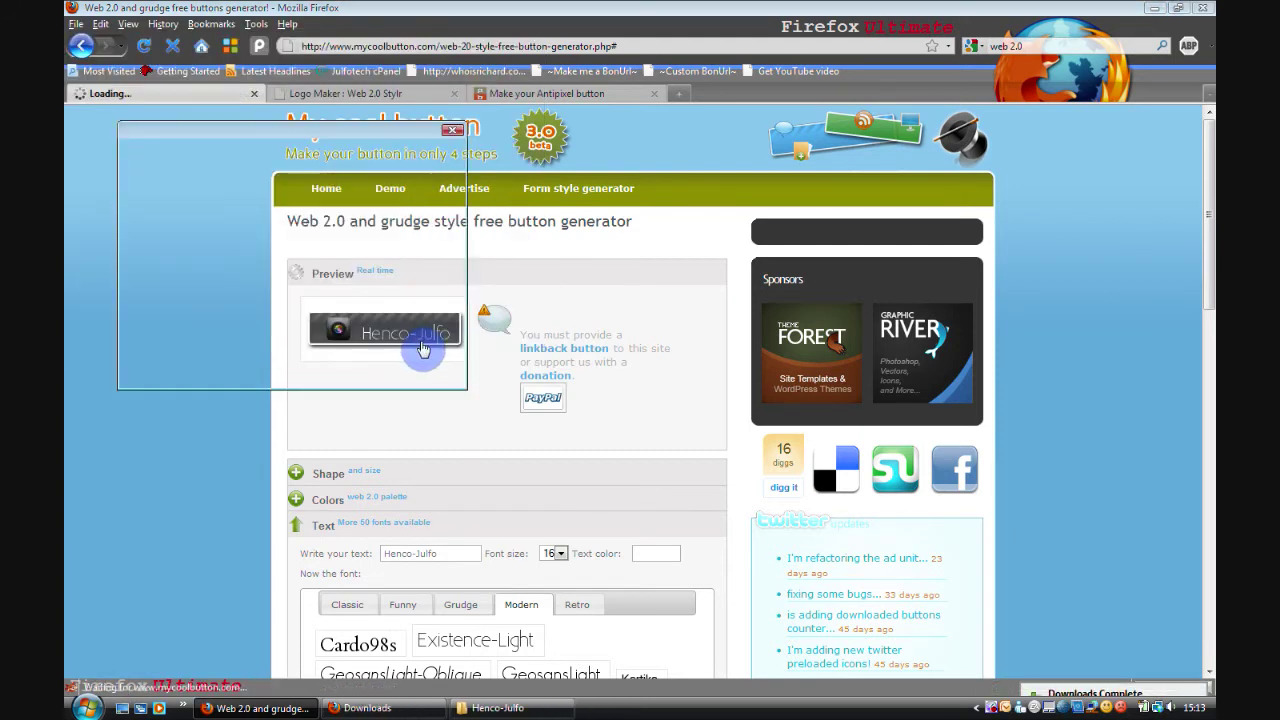
{"action": "left_click", "coordinate": [423, 346]}
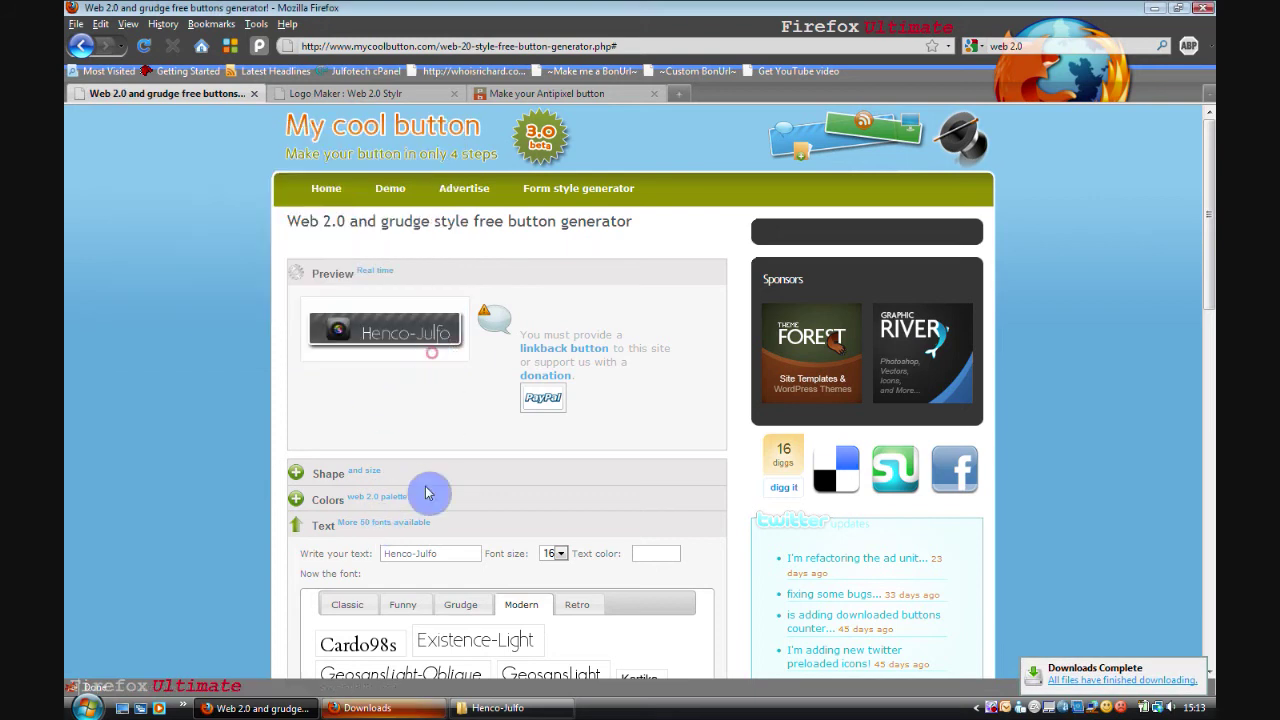
{"action": "left_click", "coordinate": [497, 708]}
{"action": "double_click", "coordinate": [472, 372]}
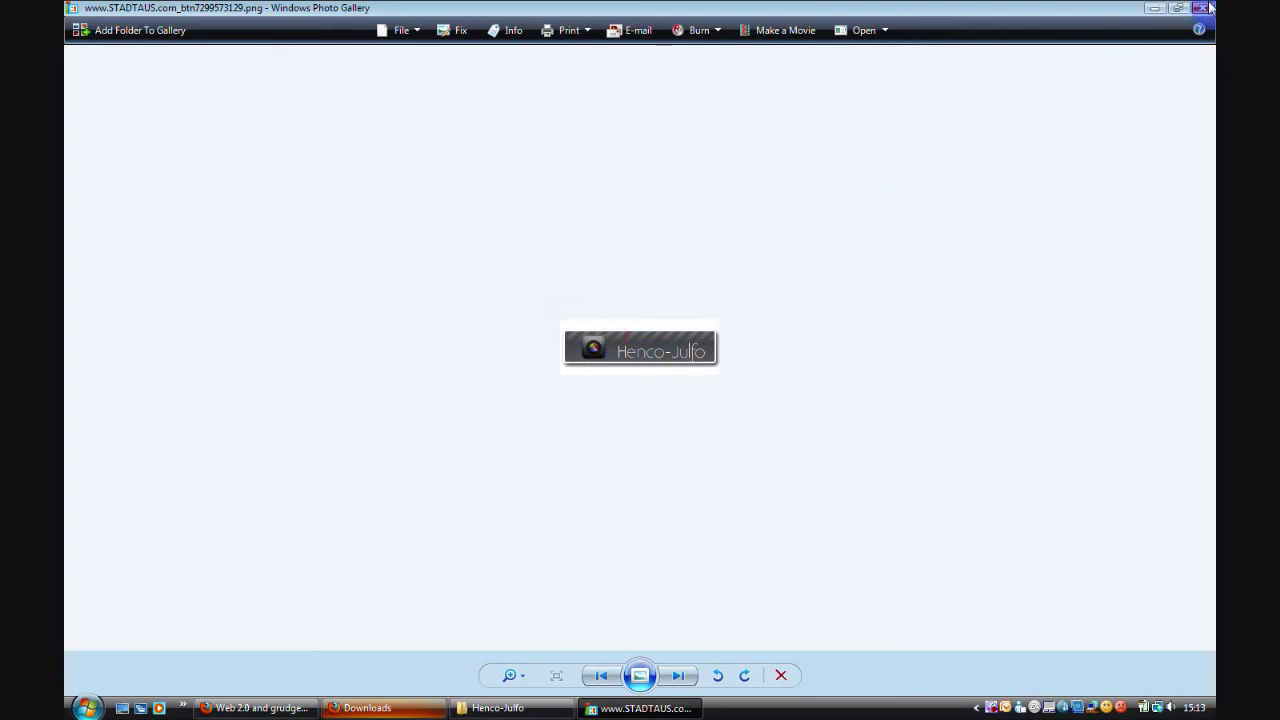
Close Photo Gallery after viewing the camera button and return to the Firefox generator.
{"action": "left_click", "coordinate": [1200, 8]}
{"action": "left_click", "coordinate": [188, 208]}
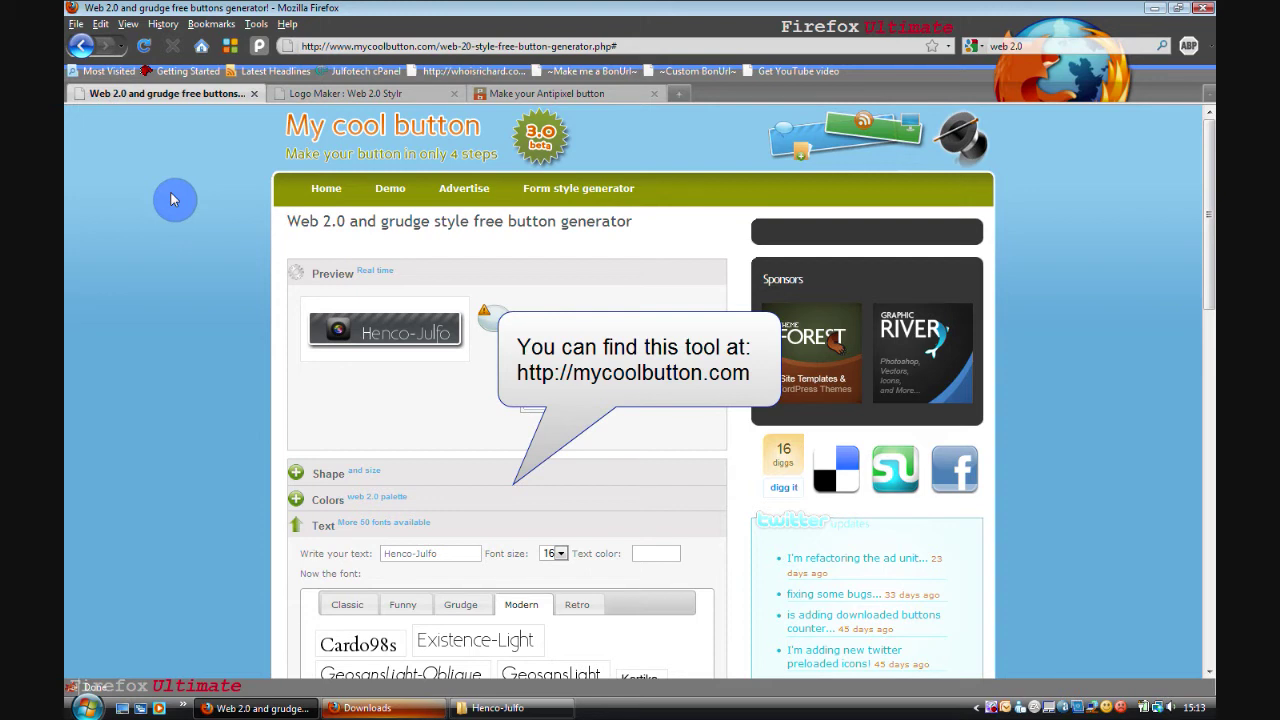
Close the button generator tab and set the Web 2.0 Stylr logo text to 'Henco-Julfo'.
{"action": "left_click", "coordinate": [254, 93]}
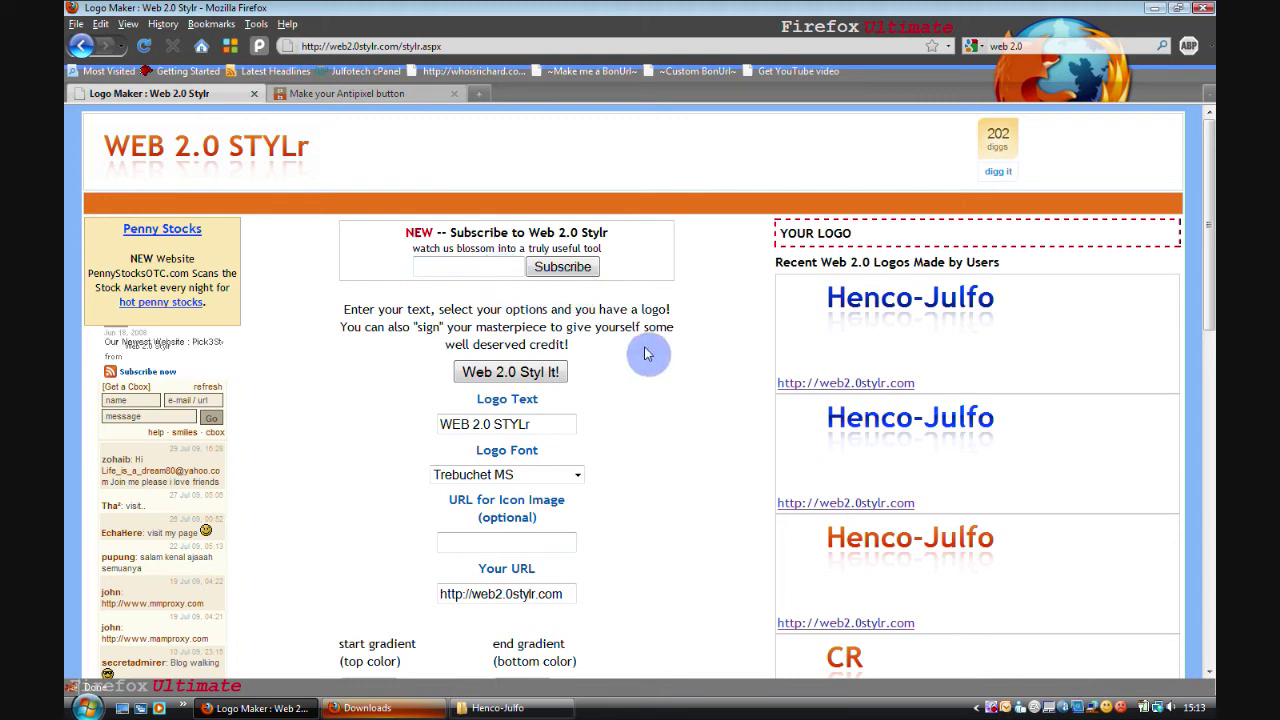
{"action": "scroll", "coordinate": [634, 331], "scroll_direction": "down", "scroll_amount": 3}
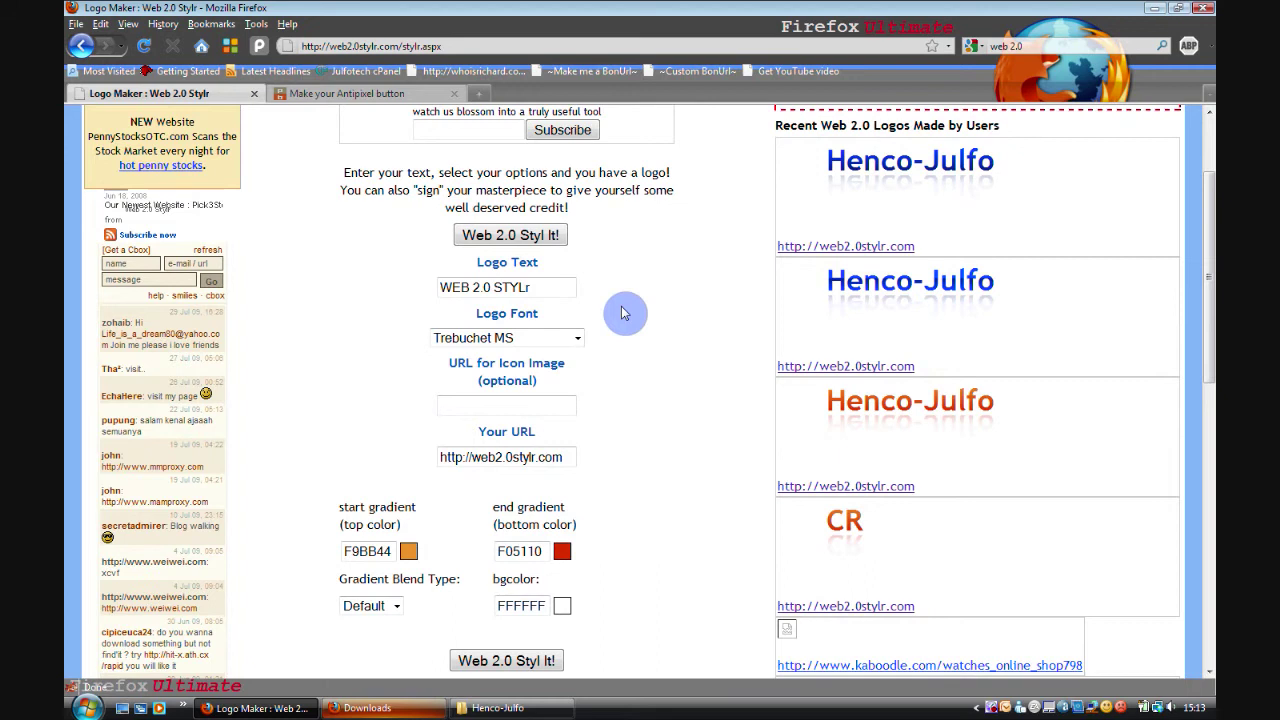
{"action": "left_click_drag", "start_coordinate": [543, 287], "coordinate": [376, 284]}
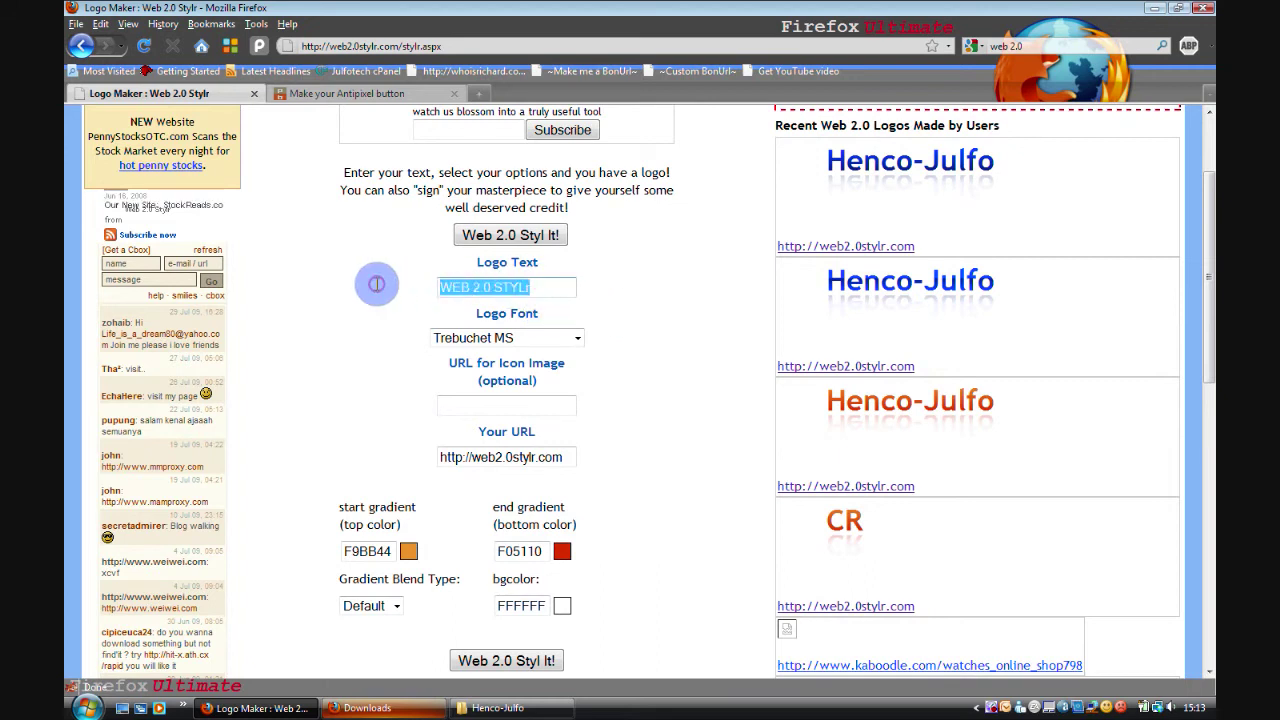
{"action": "type", "text": "Henco-J"}
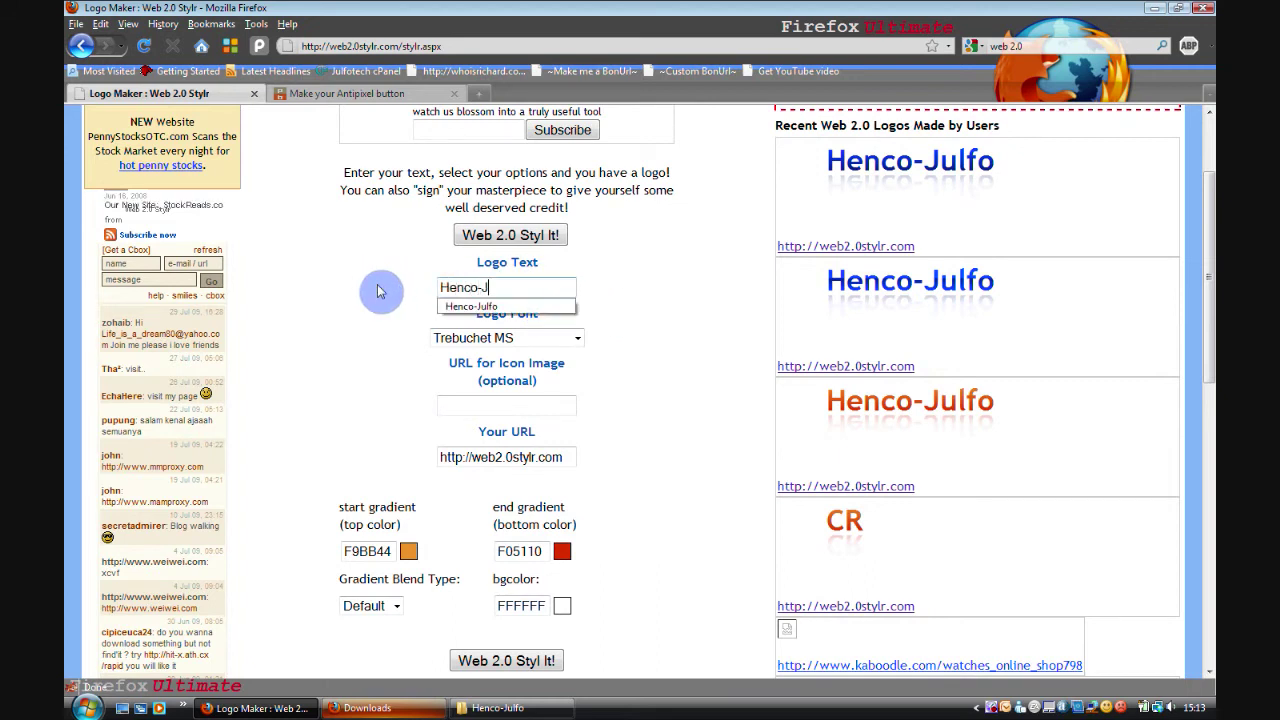
{"action": "type", "text": "ulfo"}
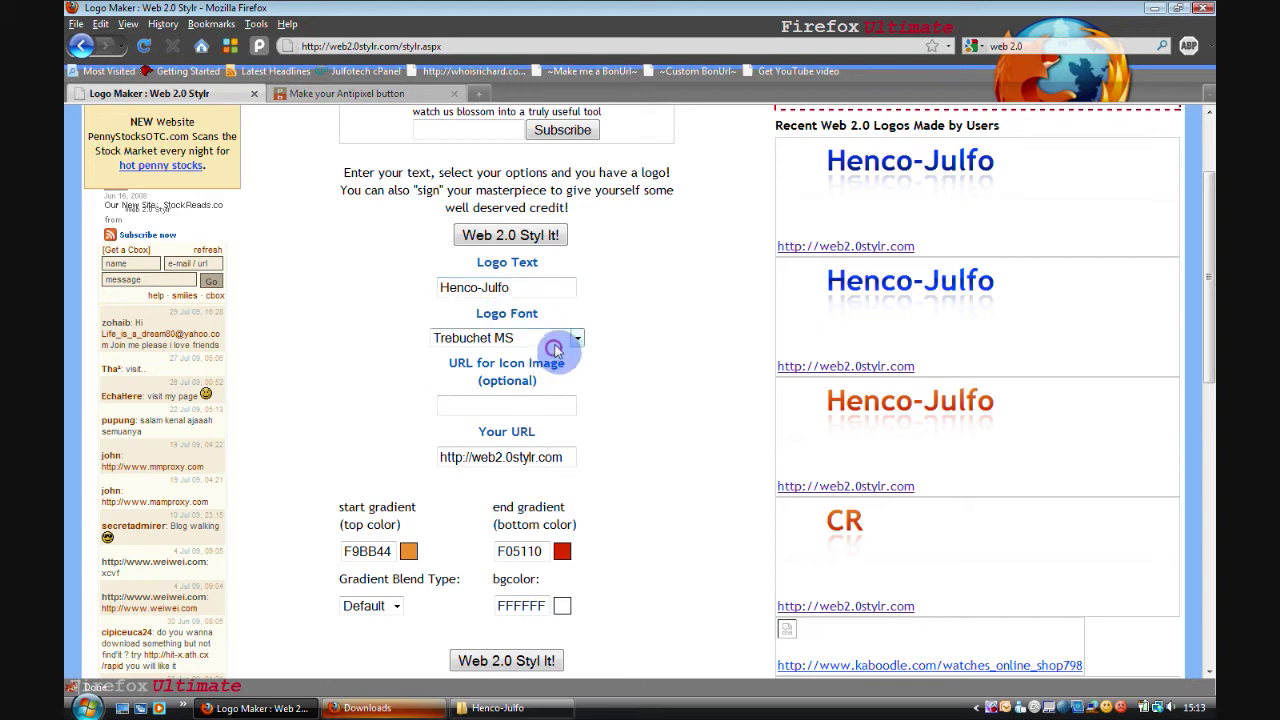
{"action": "left_click", "coordinate": [560, 338]}
{"action": "scroll", "coordinate": [521, 399], "scroll_direction": "down", "scroll_amount": 2}
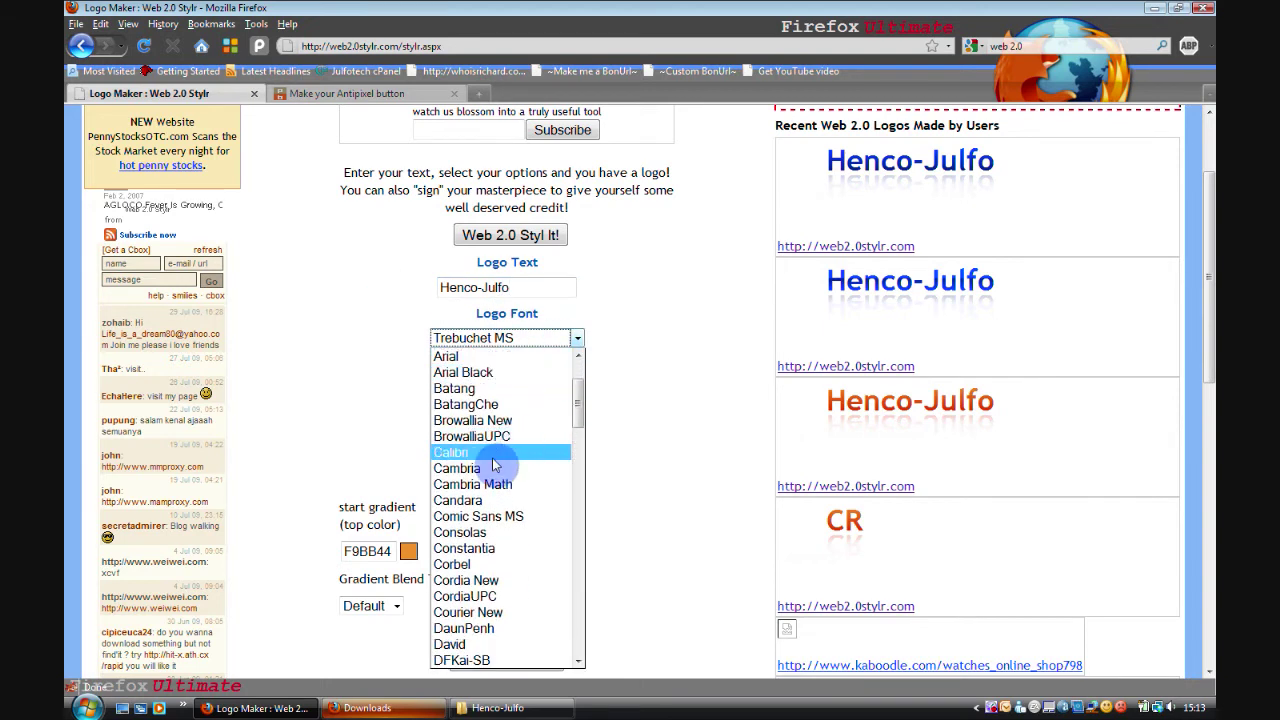
{"action": "left_click", "coordinate": [491, 457]}
{"action": "left_click", "coordinate": [636, 396]}
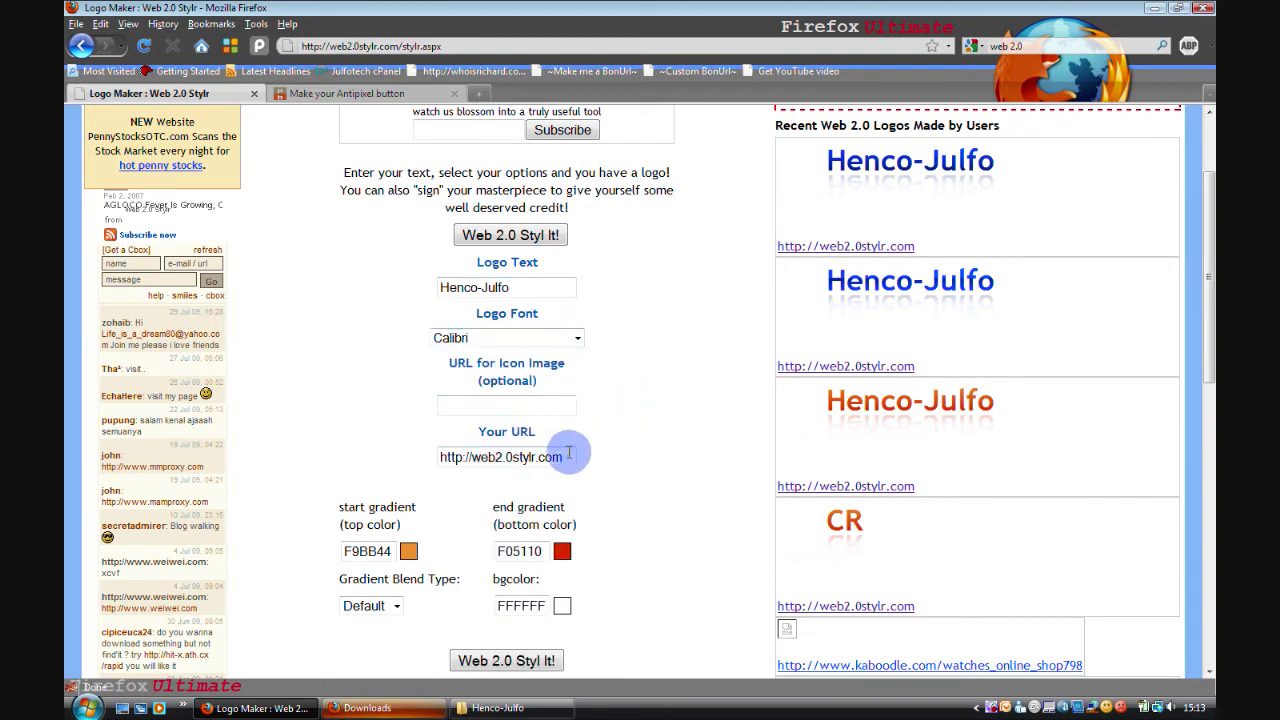
{"action": "left_click_drag", "start_coordinate": [565, 457], "coordinate": [471, 465]}
{"action": "type", "text": "henco-julfo"}
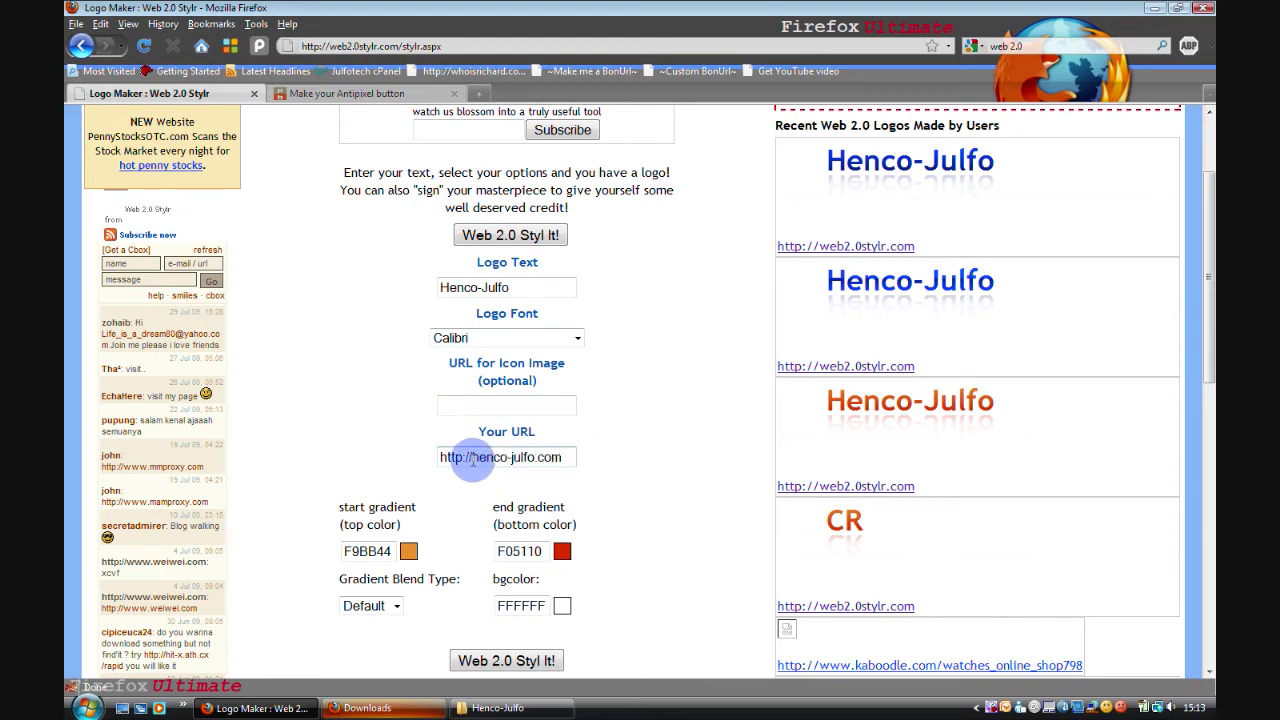
Generate the Henco-Julfo logo with a #999999 to #333333 grey gradient.
{"action": "scroll", "coordinate": [365, 530], "scroll_direction": "down", "scroll_amount": 4}
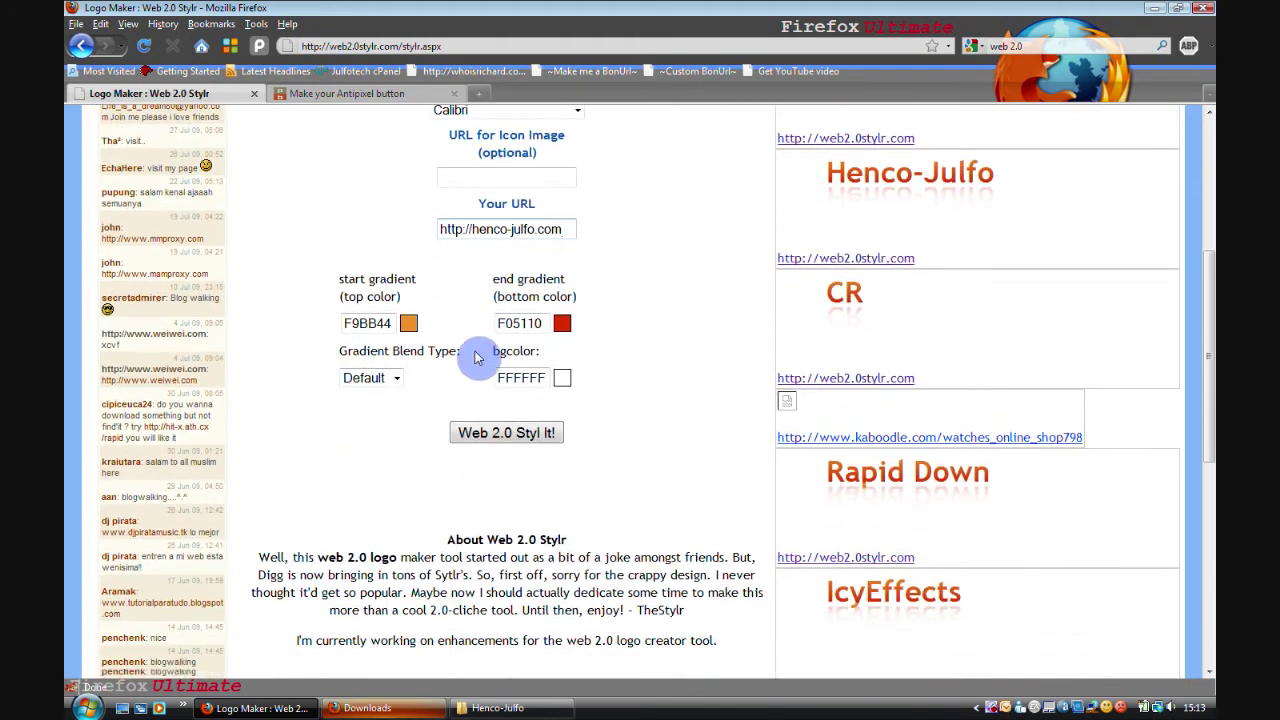
{"action": "left_click", "coordinate": [408, 324]}
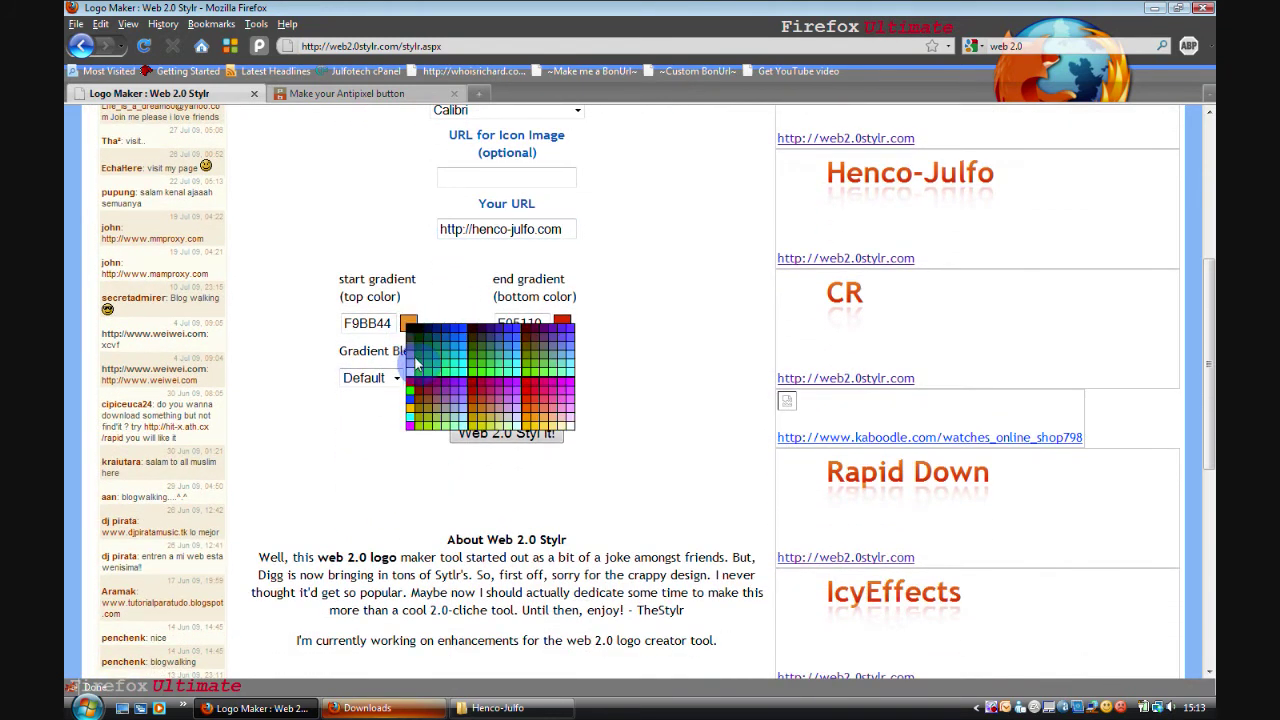
{"action": "left_click", "coordinate": [404, 362]}
{"action": "left_click", "coordinate": [562, 326]}
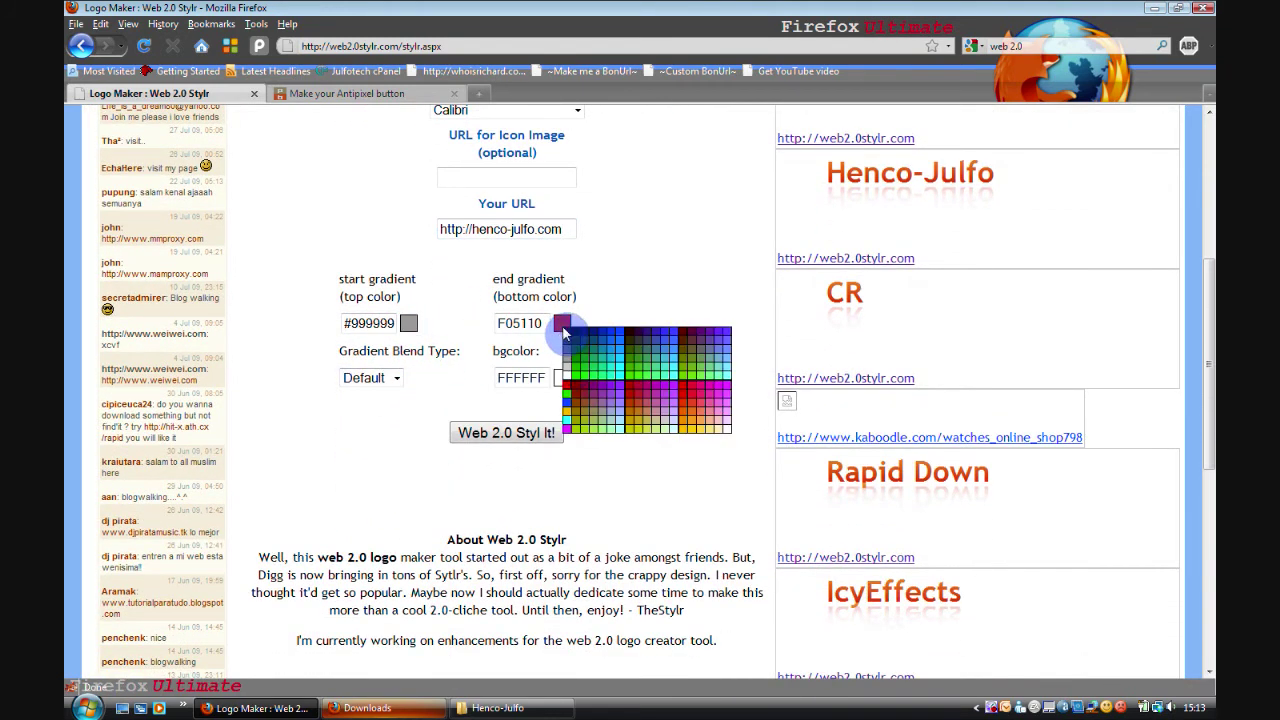
{"action": "left_click", "coordinate": [560, 336]}
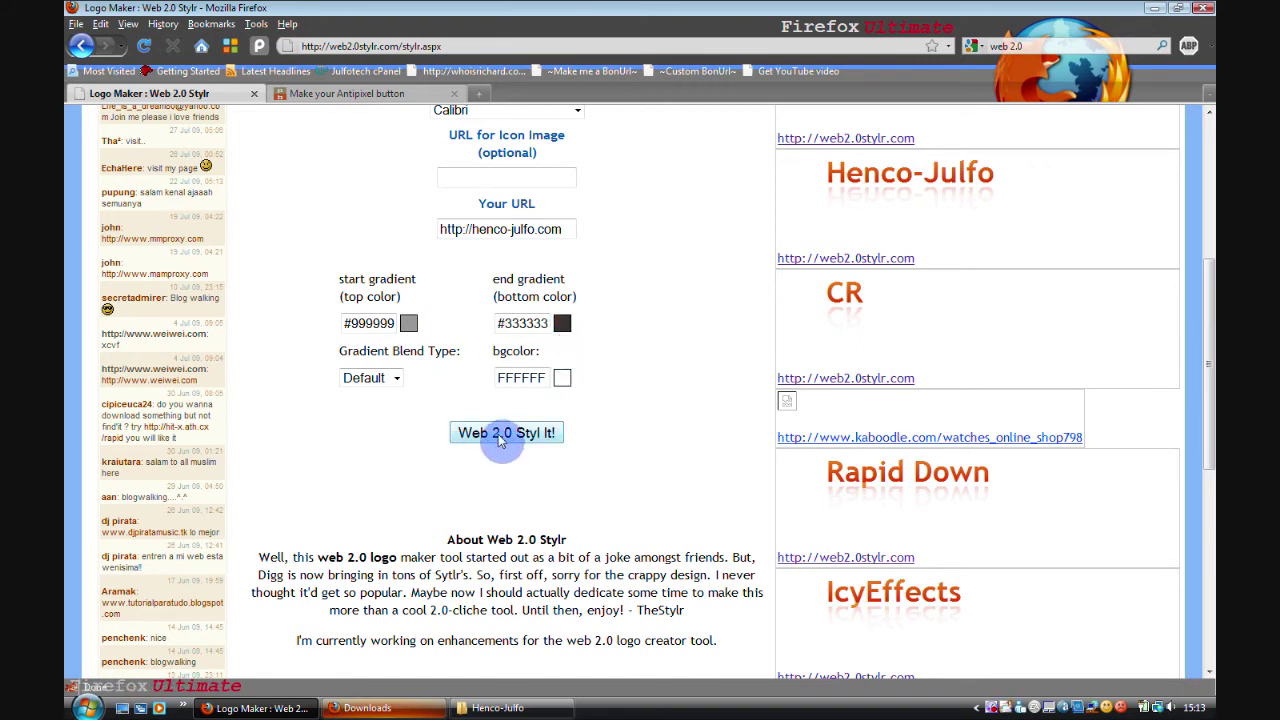
{"action": "left_click", "coordinate": [566, 380]}
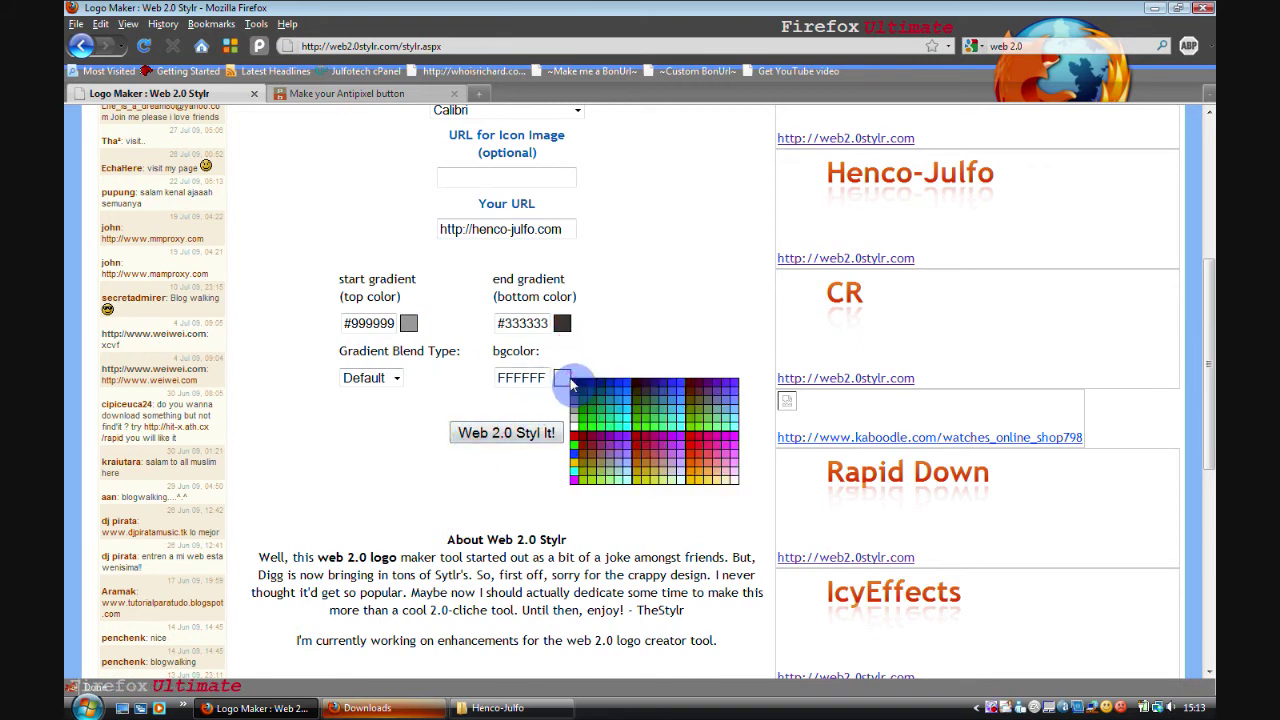
{"action": "left_click", "coordinate": [461, 440]}
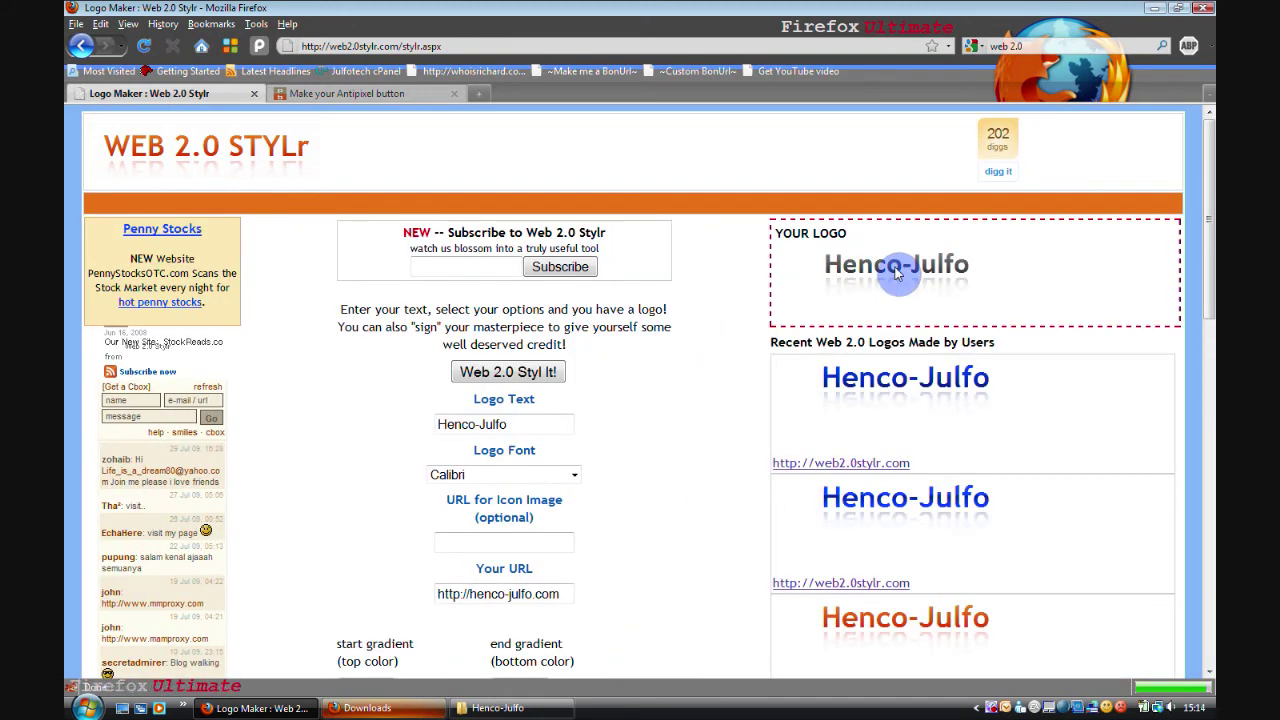
Save the generated logo image as a PNG.
{"action": "right_click", "coordinate": [897, 272]}
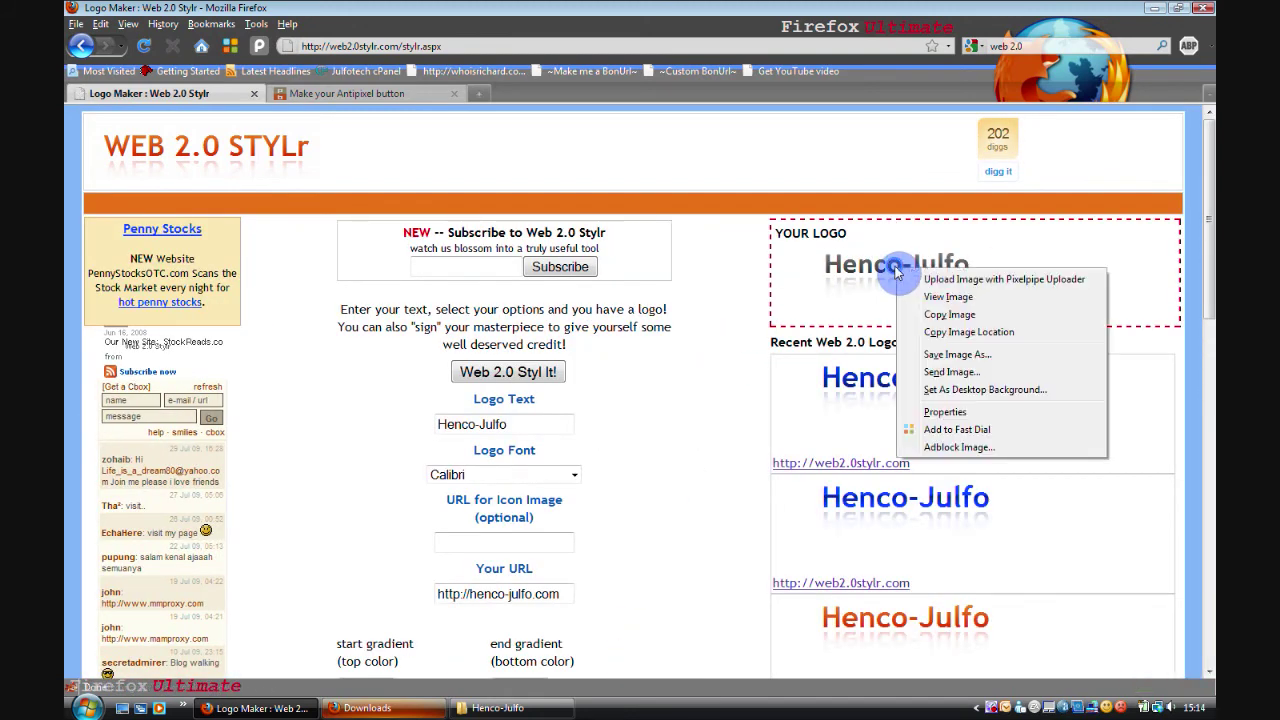
{"action": "left_click", "coordinate": [944, 354]}
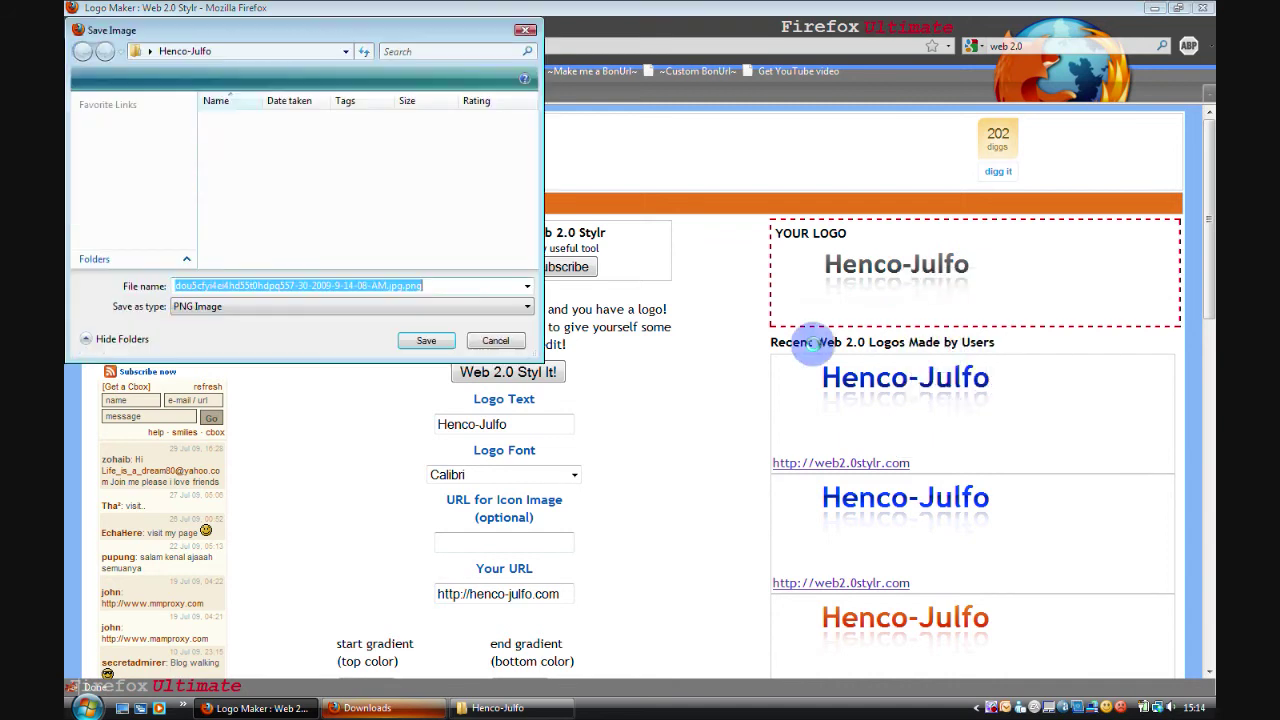
{"action": "left_click", "coordinate": [426, 341]}
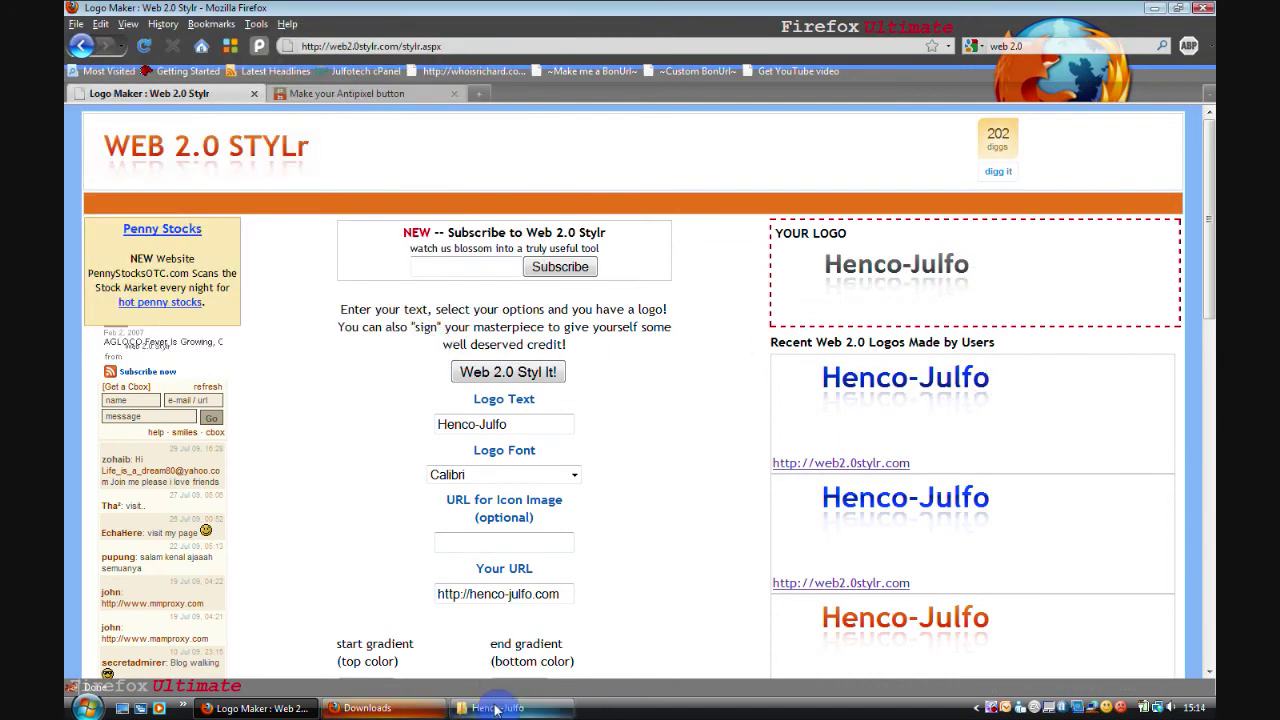
Restore the Henco-Julfo folder window to open the saved grey logo PNG.
{"action": "left_click", "coordinate": [500, 708]}
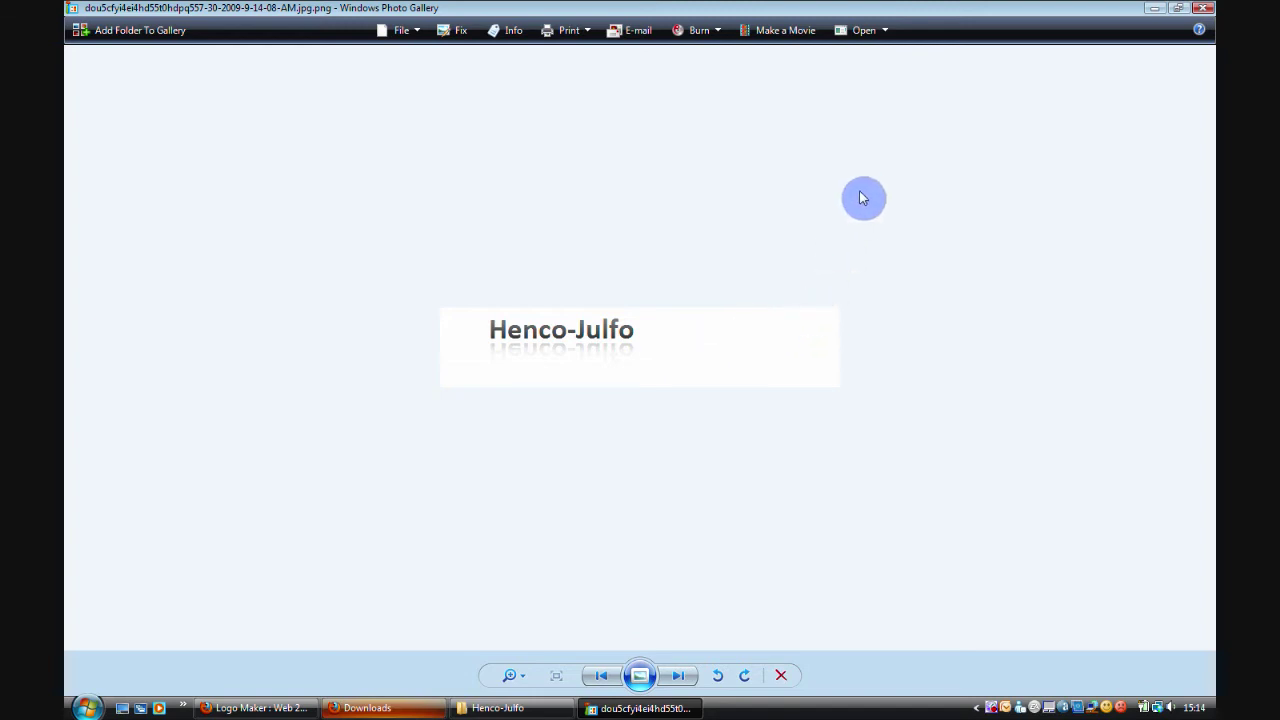
Close the photo viewer and the Web 2.0 Stylr tab, leaving the Pixel Button page.
{"action": "left_click", "coordinate": [1206, 9]}
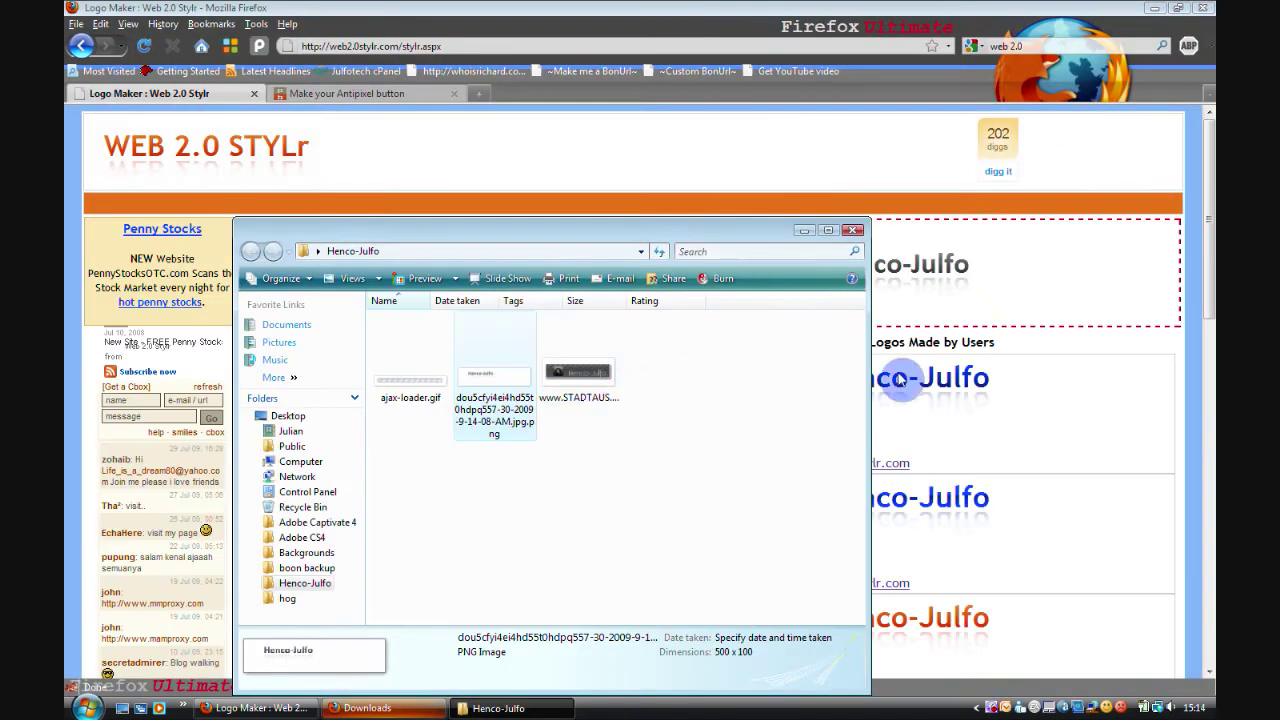
{"action": "left_click", "coordinate": [667, 8]}
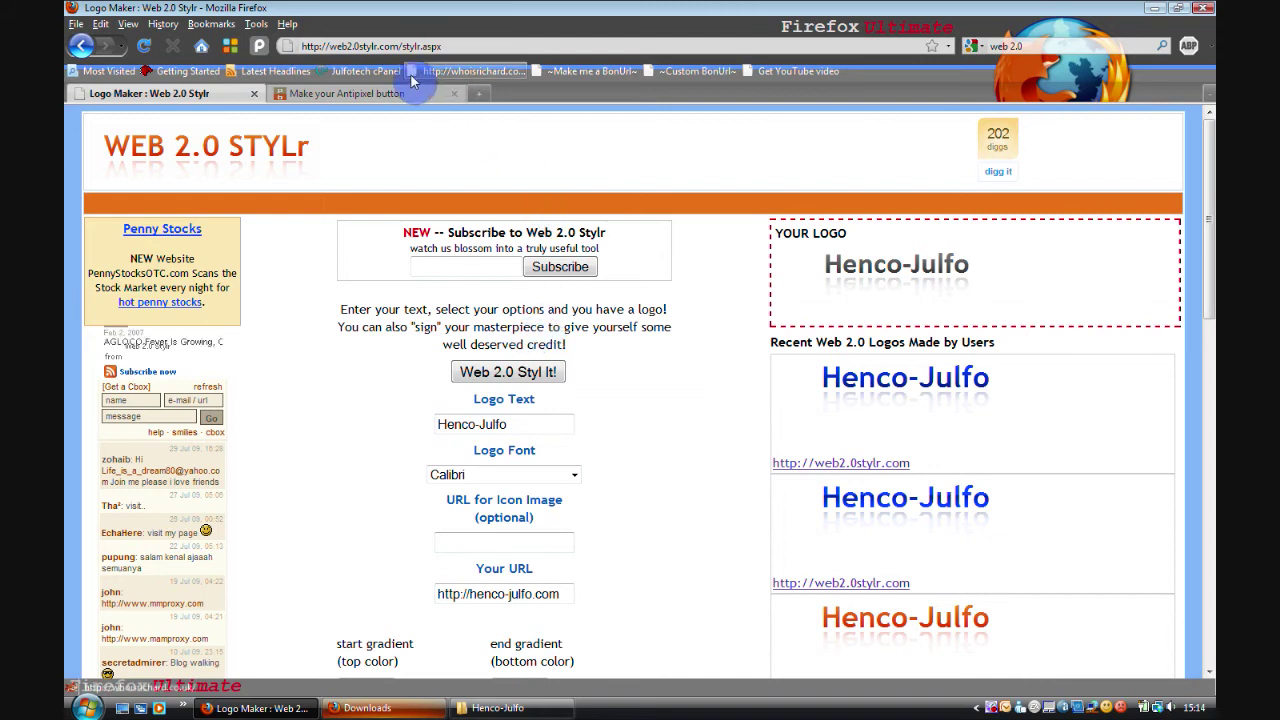
{"action": "left_click", "coordinate": [255, 94]}
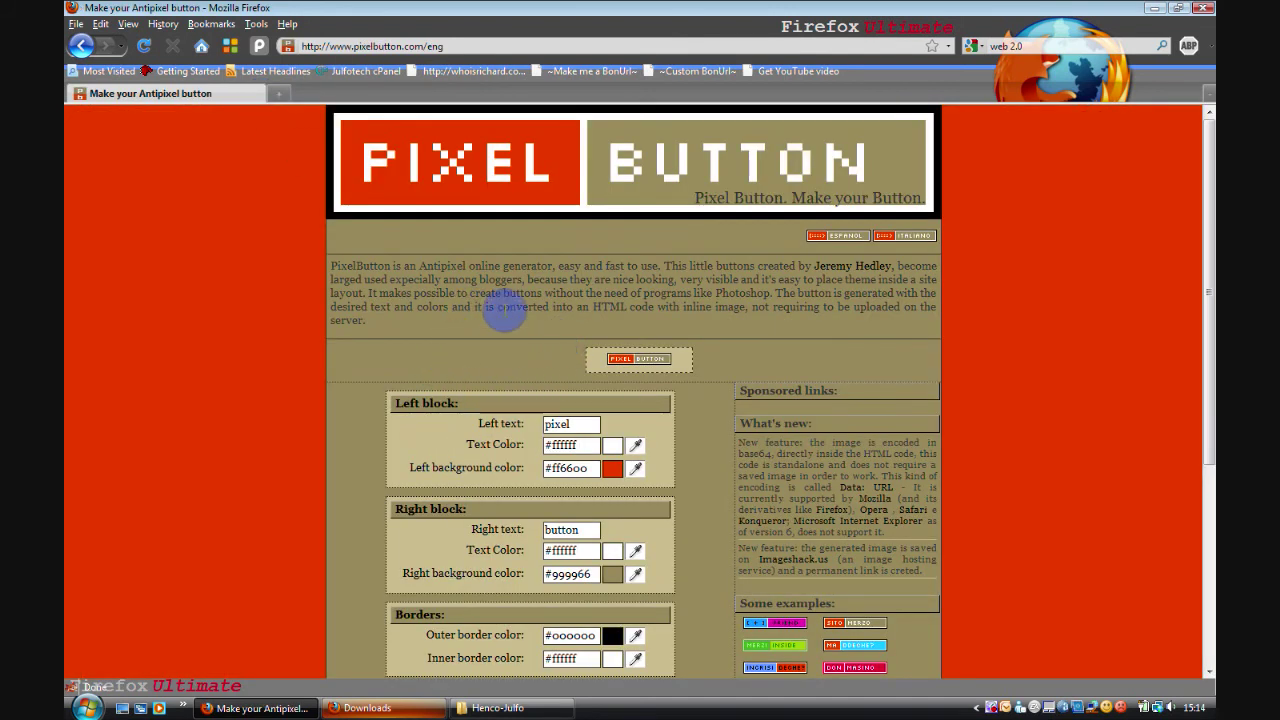
Replace the default 'pixel' and 'button' texts with 'Henco' on the left and 'Julfo' on the right.
{"action": "scroll", "coordinate": [523, 297], "scroll_direction": "down", "scroll_amount": 3}
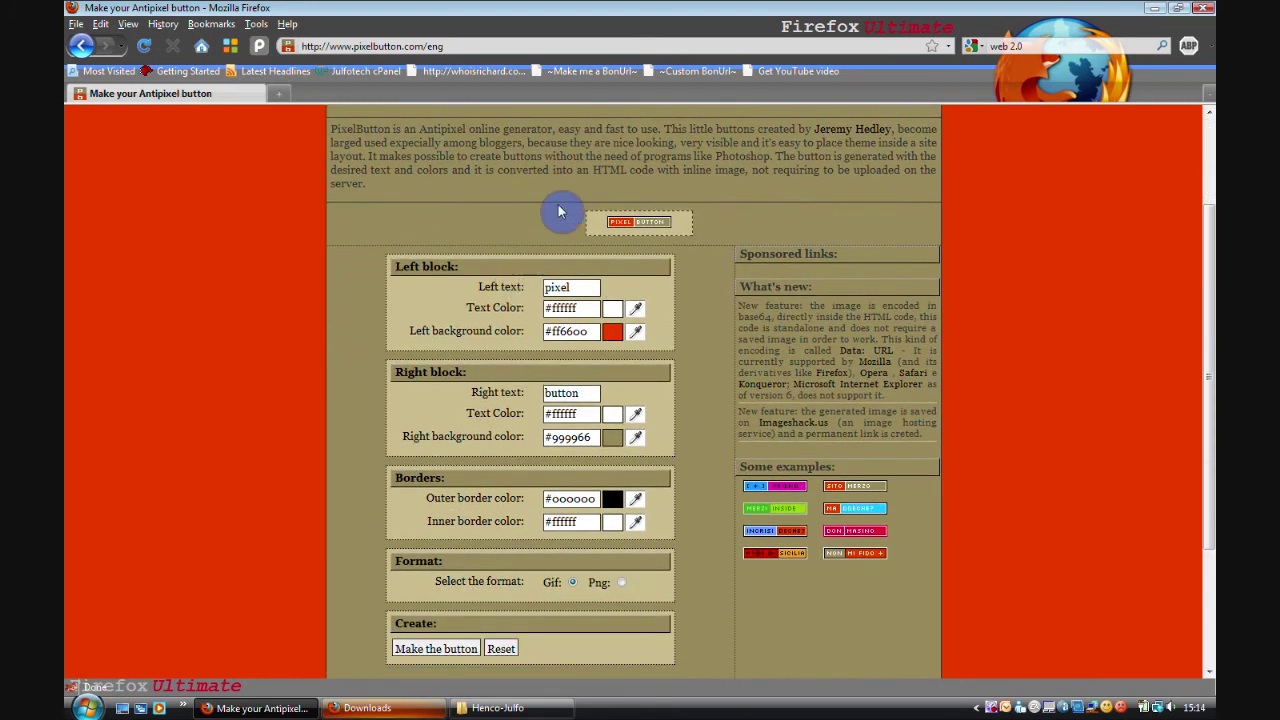
{"action": "left_click", "coordinate": [563, 220]}
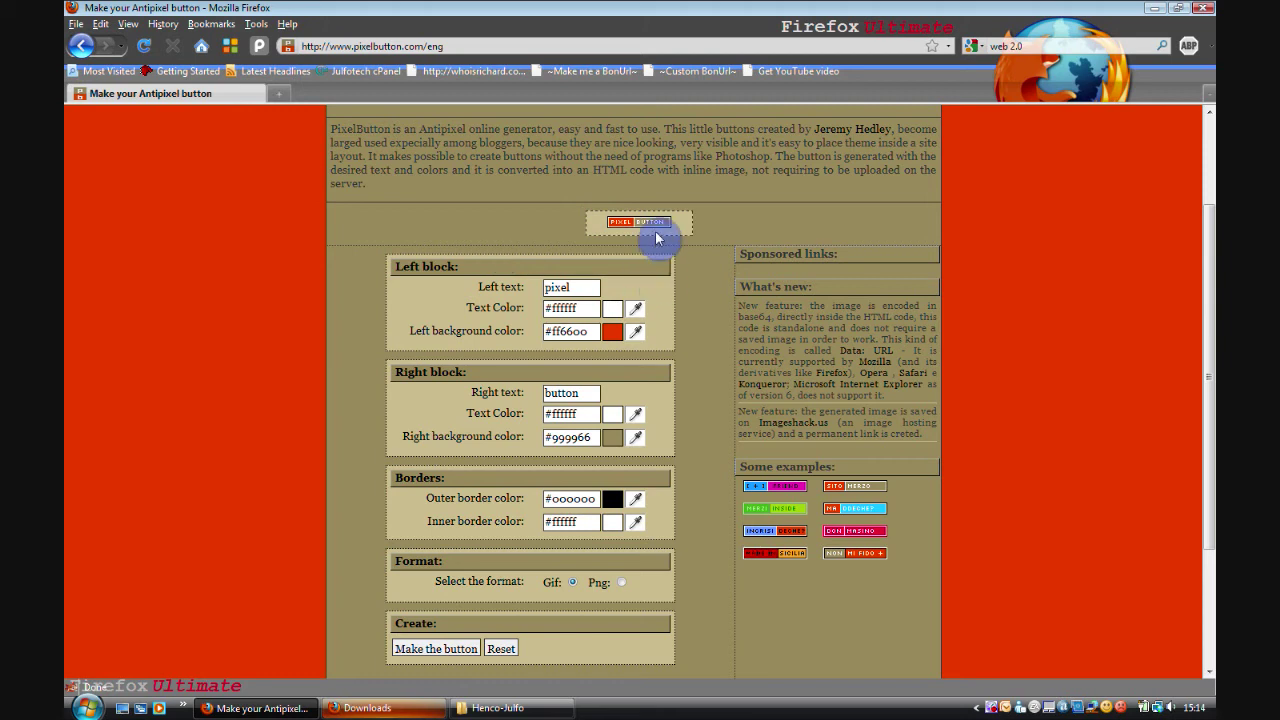
{"action": "double_click", "coordinate": [586, 287]}
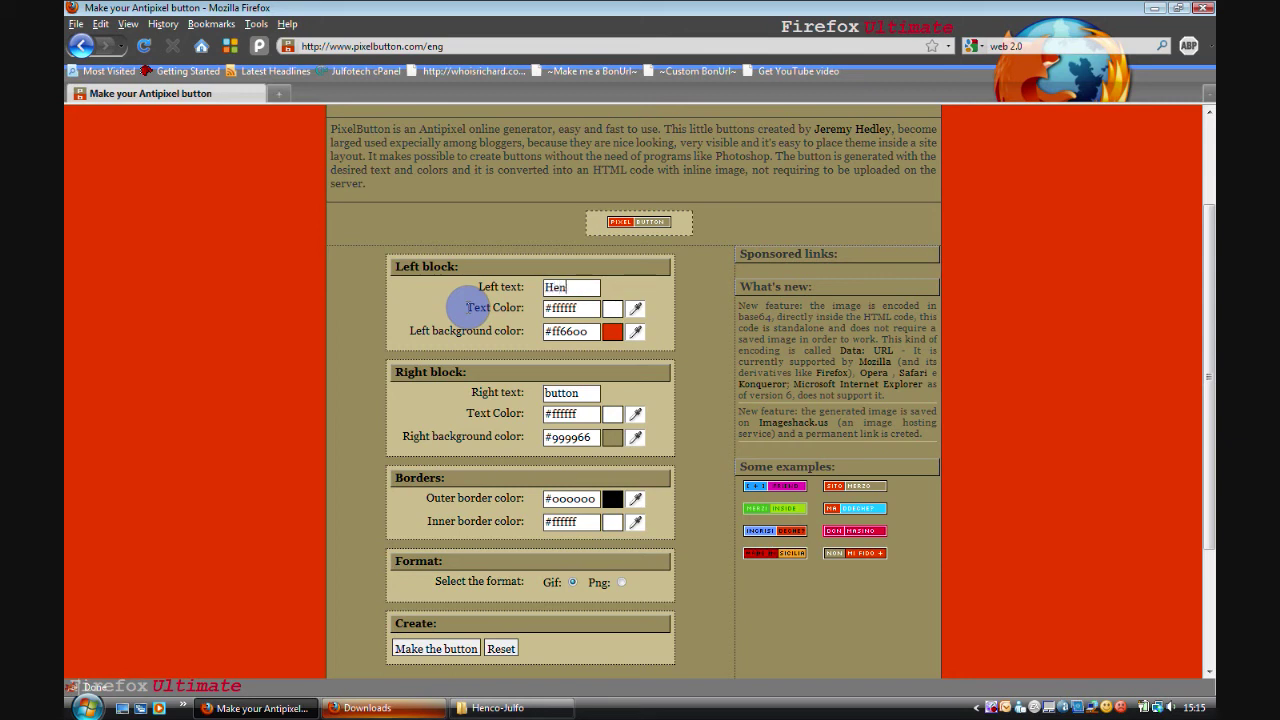
{"action": "double_click", "coordinate": [594, 391]}
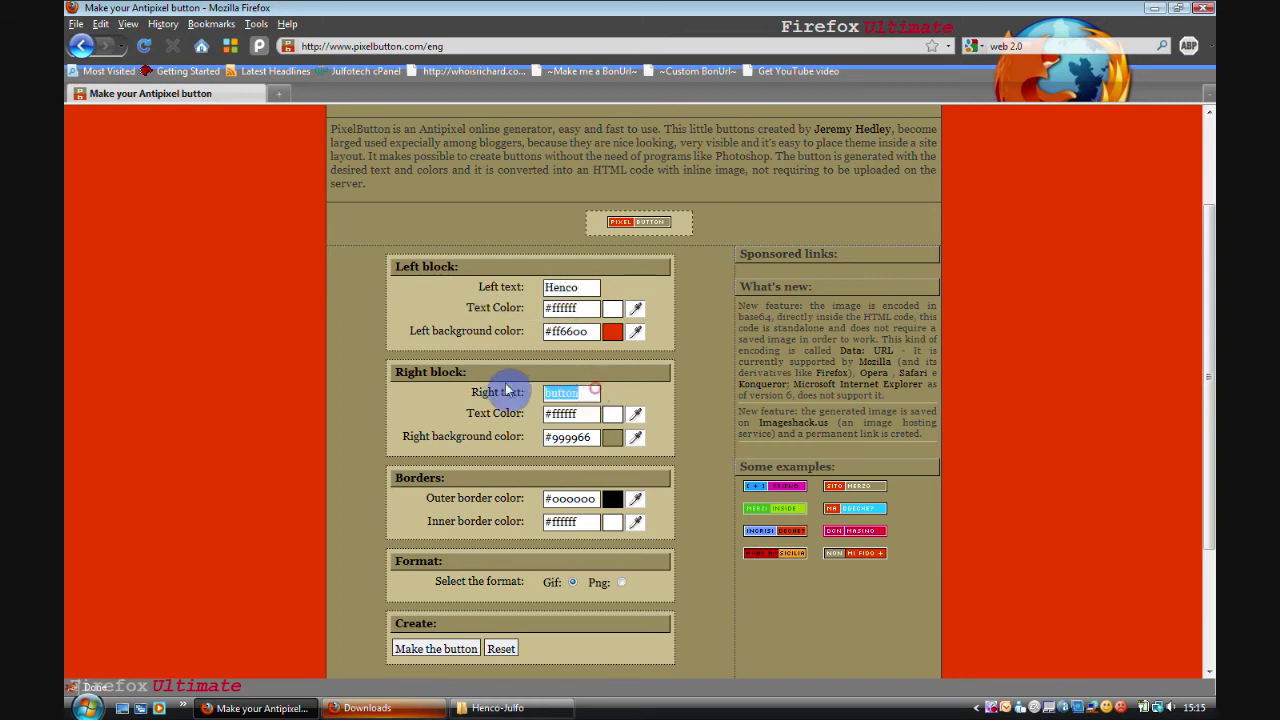
{"action": "double_click", "coordinate": [568, 287]}
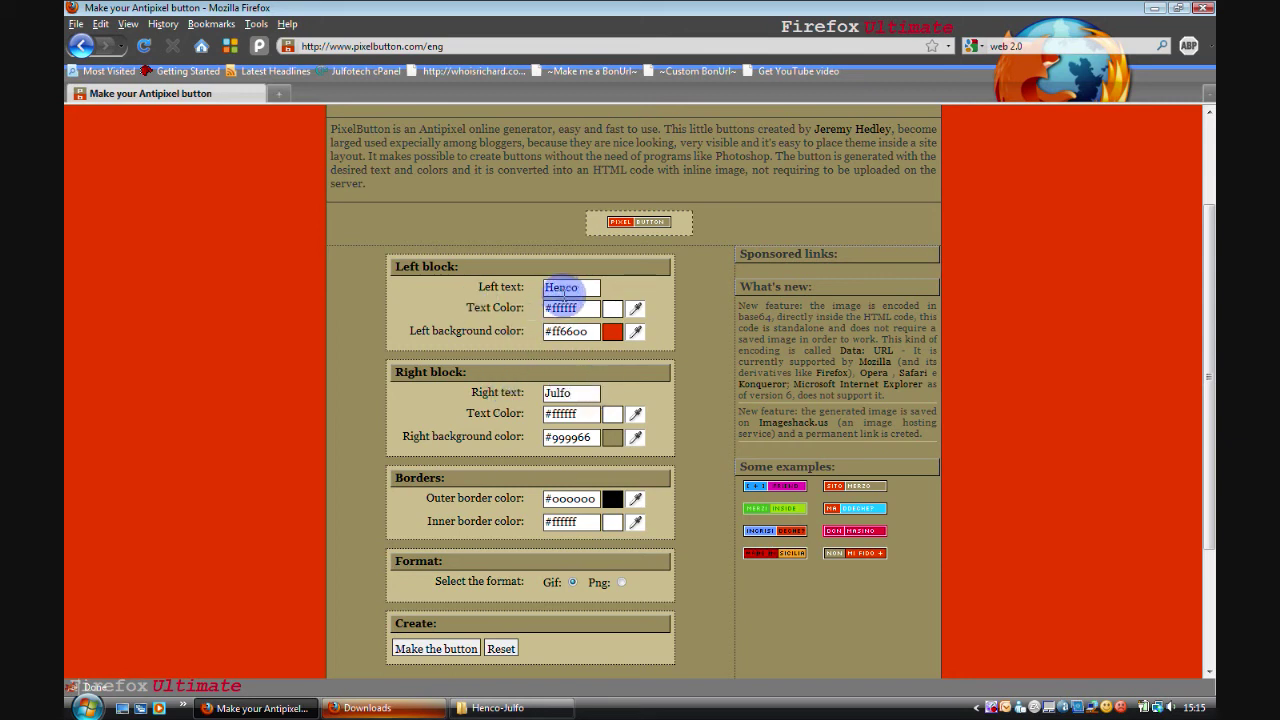
{"action": "left_click", "coordinate": [620, 283]}
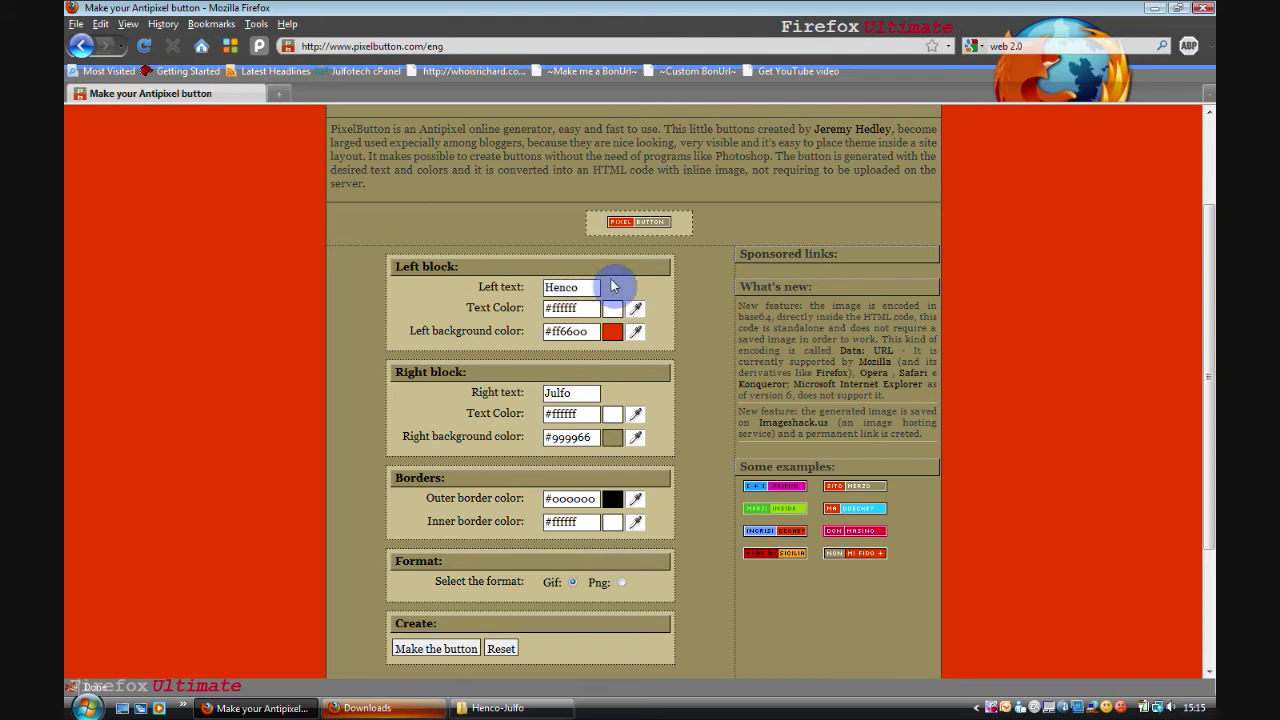
Set the left background to dark blue #073977 and the right to teal #066562.
{"action": "left_click", "coordinate": [638, 333]}
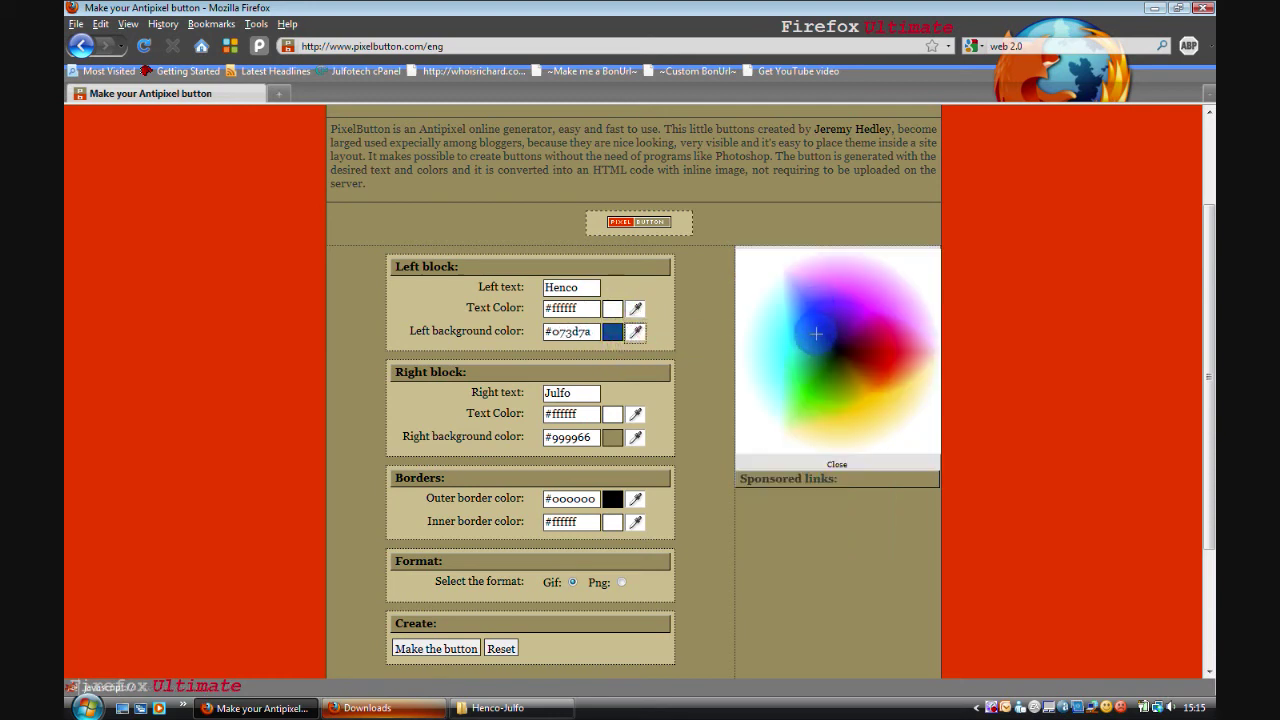
{"action": "left_click", "coordinate": [814, 333]}
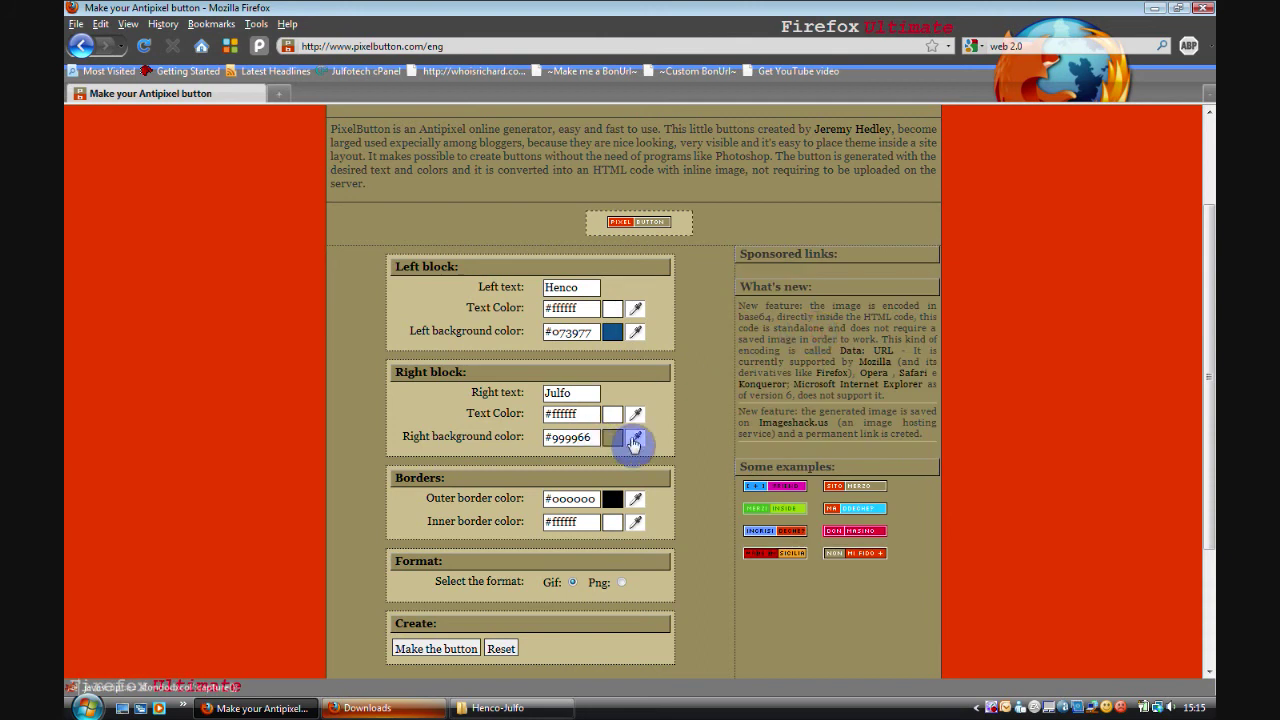
{"action": "left_click", "coordinate": [635, 437]}
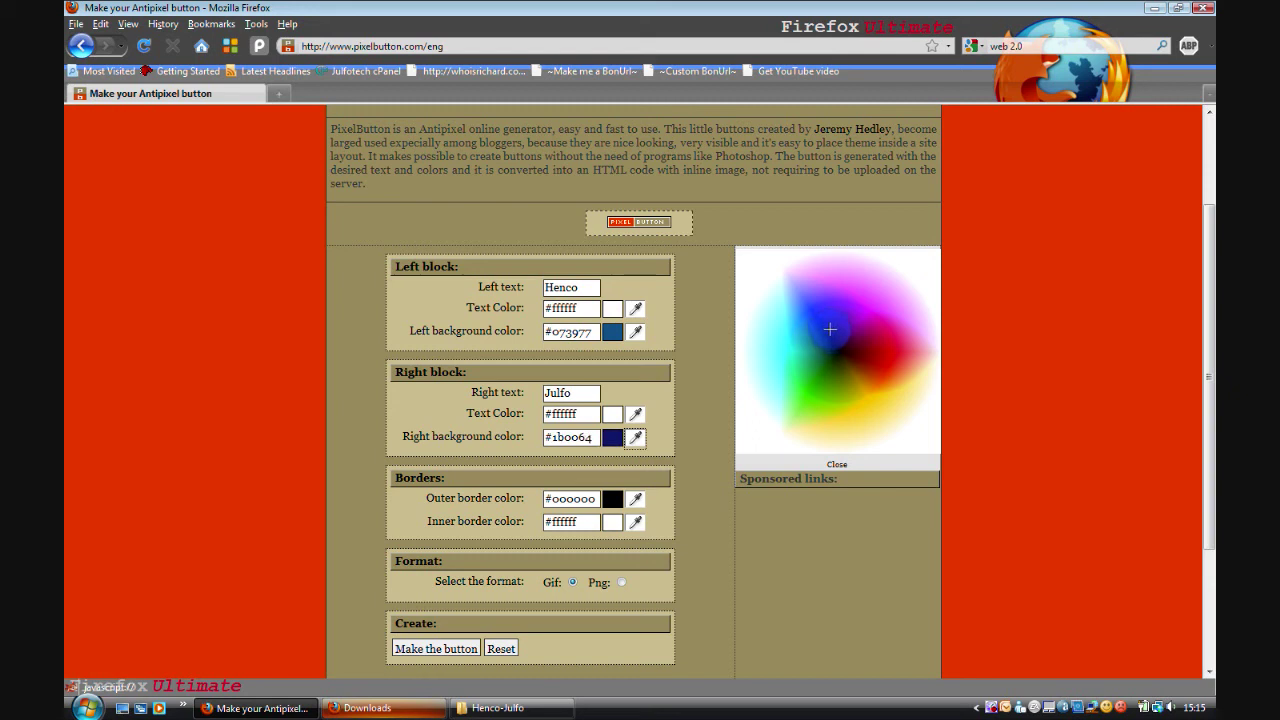
{"action": "left_click", "coordinate": [815, 345]}
Choose PNG as the button's output format.
{"action": "scroll", "coordinate": [695, 443], "scroll_direction": "down", "scroll_amount": 1}
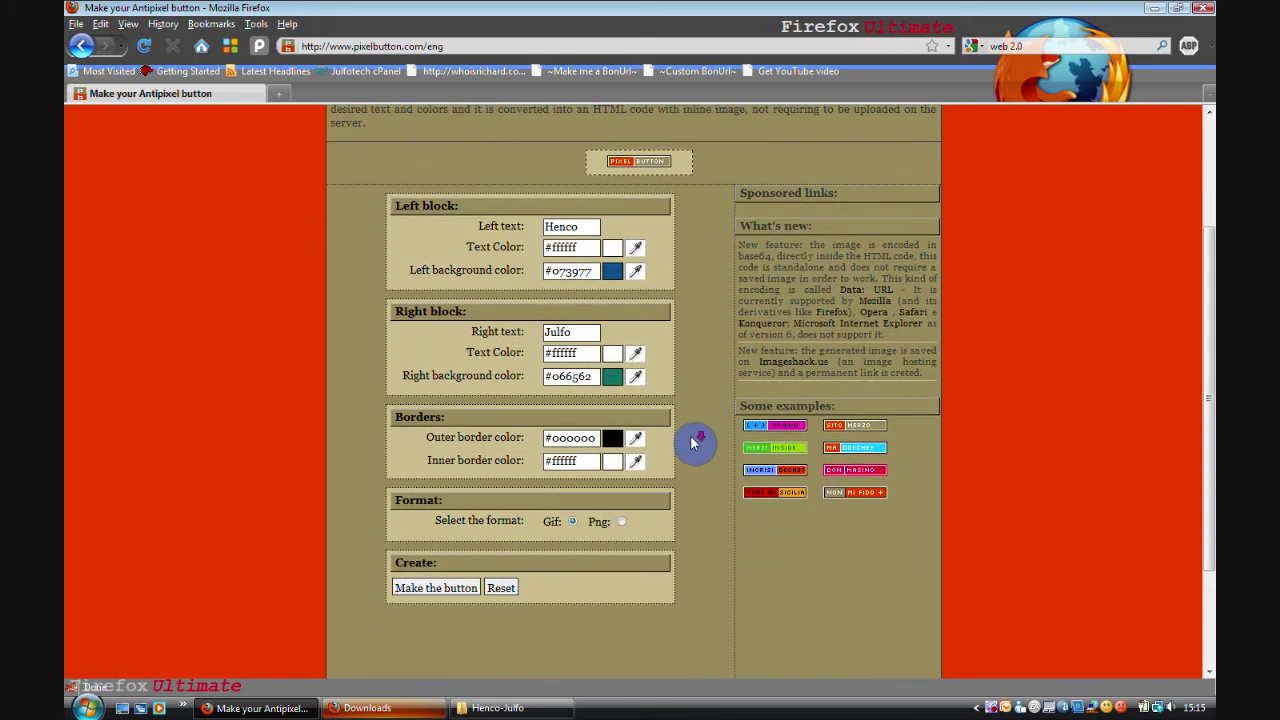
{"action": "scroll", "coordinate": [695, 443], "scroll_direction": "down", "scroll_amount": 1}
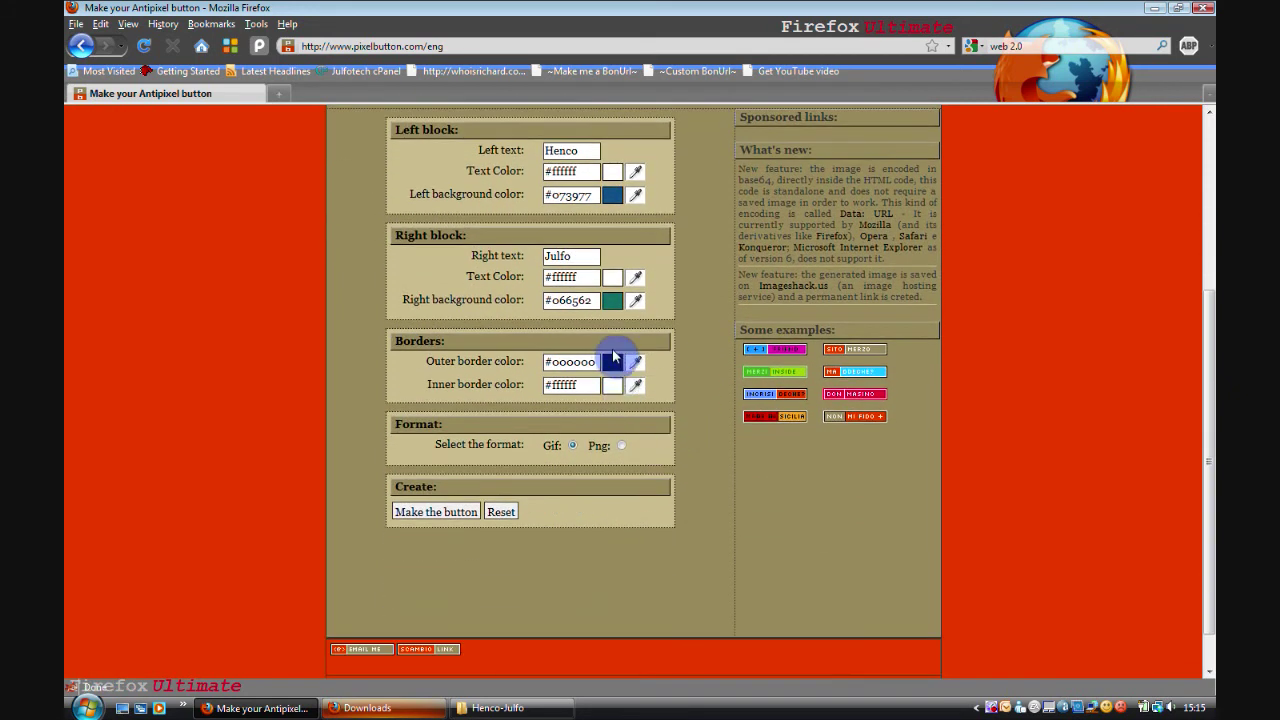
{"action": "left_click", "coordinate": [620, 446]}
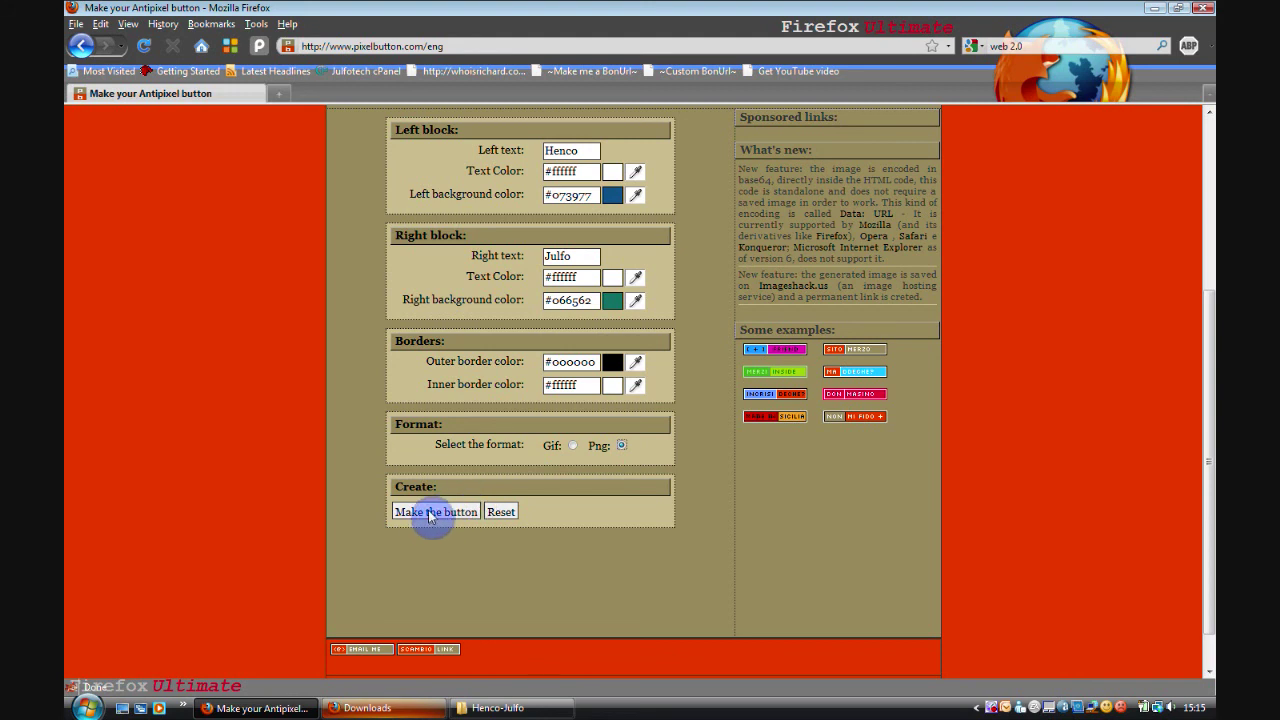
Make the Henco Julfo pixel button and save it as PixelButton.png.
{"action": "left_click", "coordinate": [430, 513]}
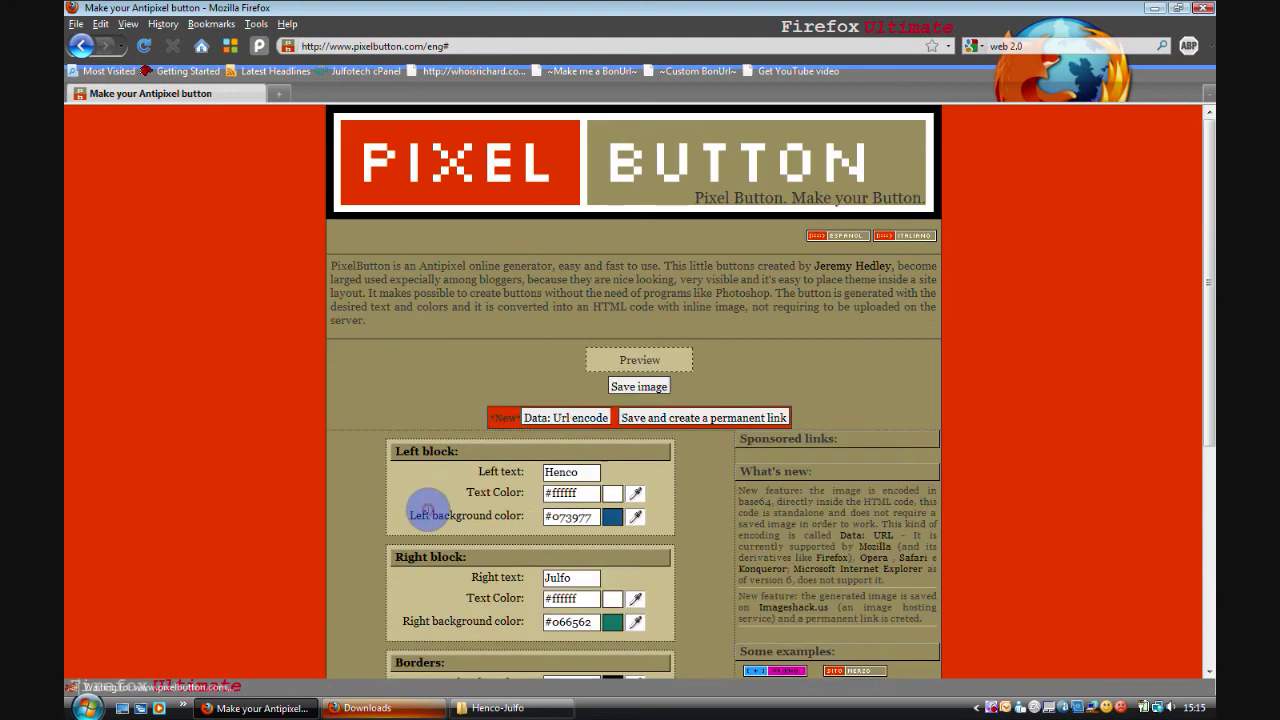
{"action": "left_click", "coordinate": [633, 388]}
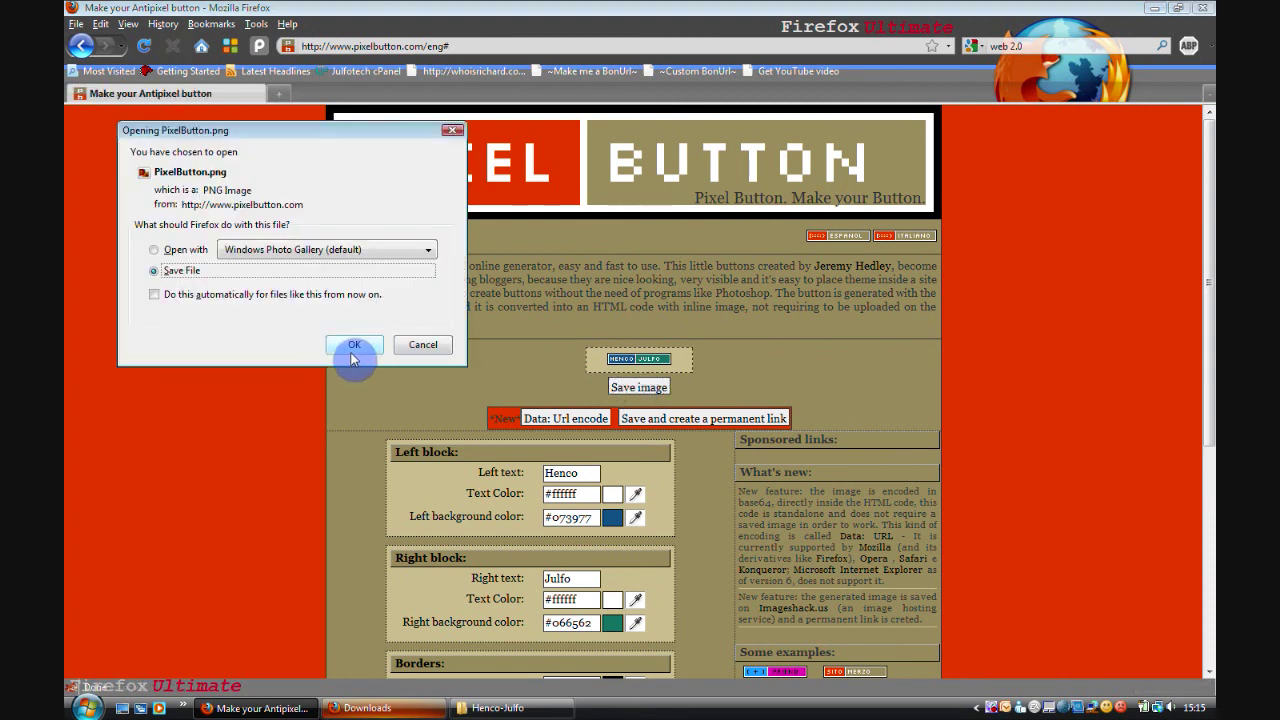
{"action": "left_click", "coordinate": [352, 356]}
{"action": "left_click", "coordinate": [428, 347]}
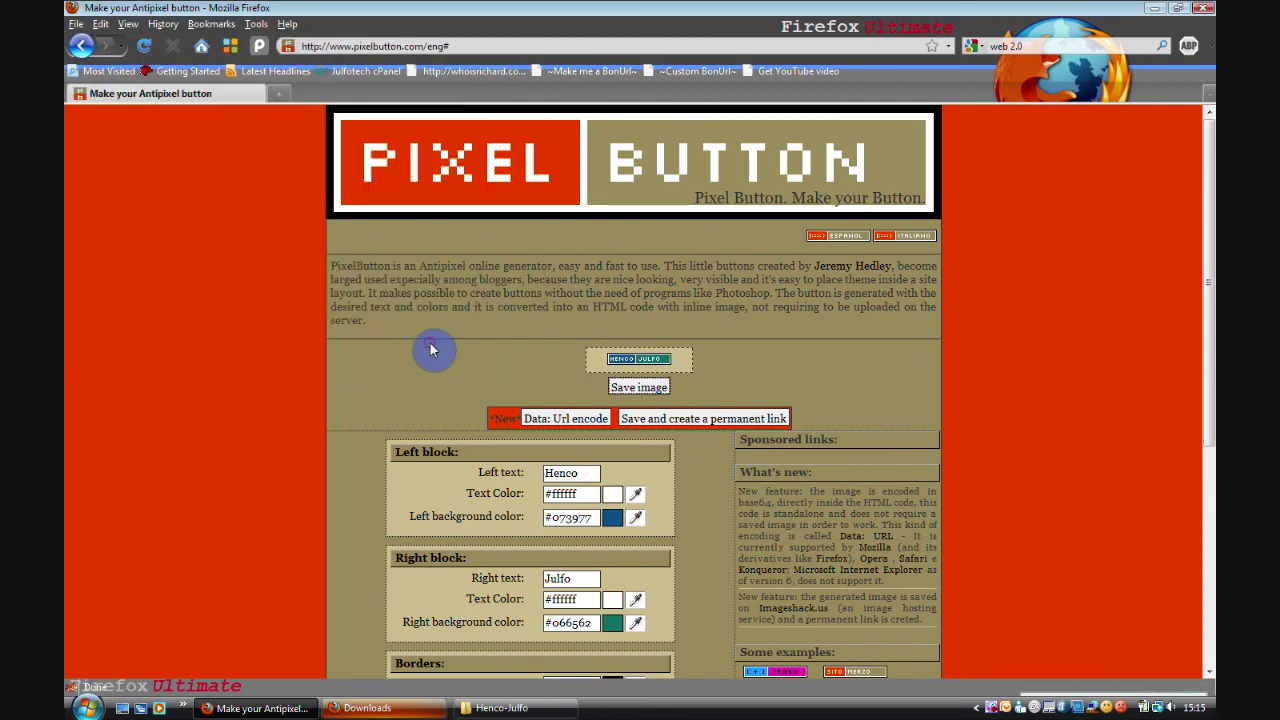
Bring up the Henco-Julfo folder and select all the saved image files.
{"action": "left_click", "coordinate": [500, 708]}
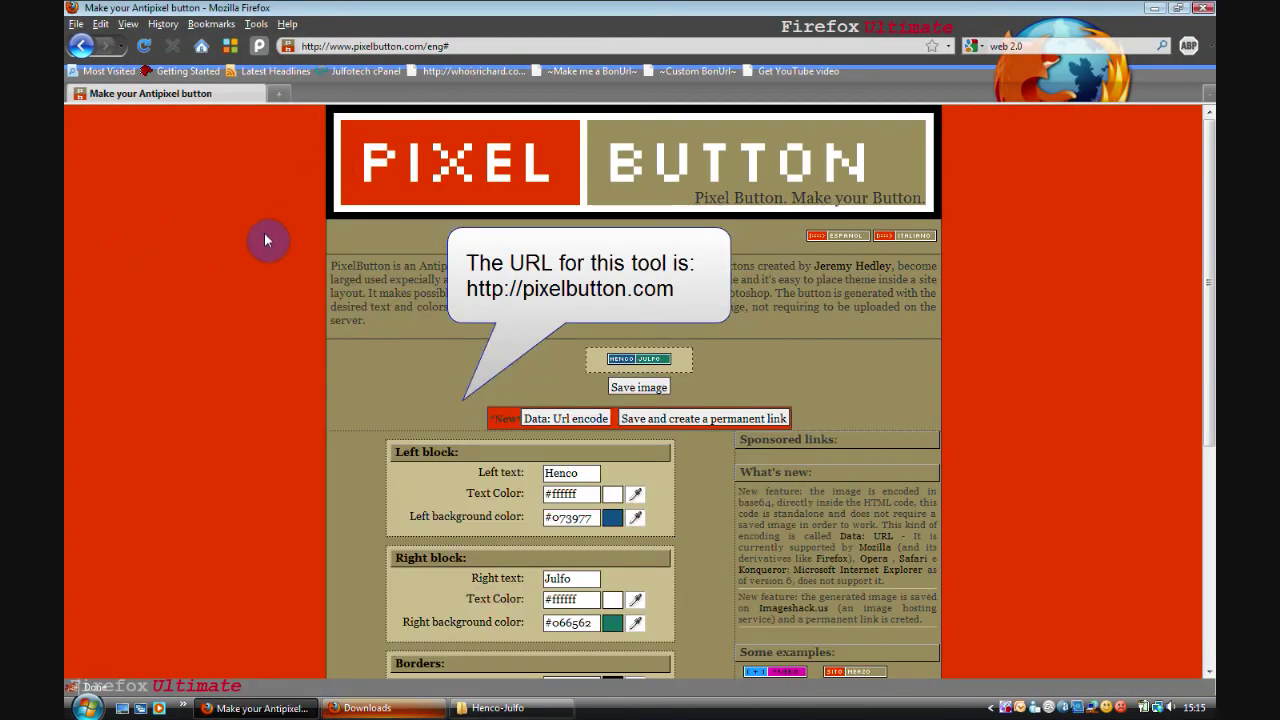
{"action": "left_click", "coordinate": [497, 708]}
{"action": "left_click_drag", "start_coordinate": [711, 482], "coordinate": [390, 328]}
Open the selected saved images in Windows Photo Gallery.
{"action": "double_click", "coordinate": [390, 330]}
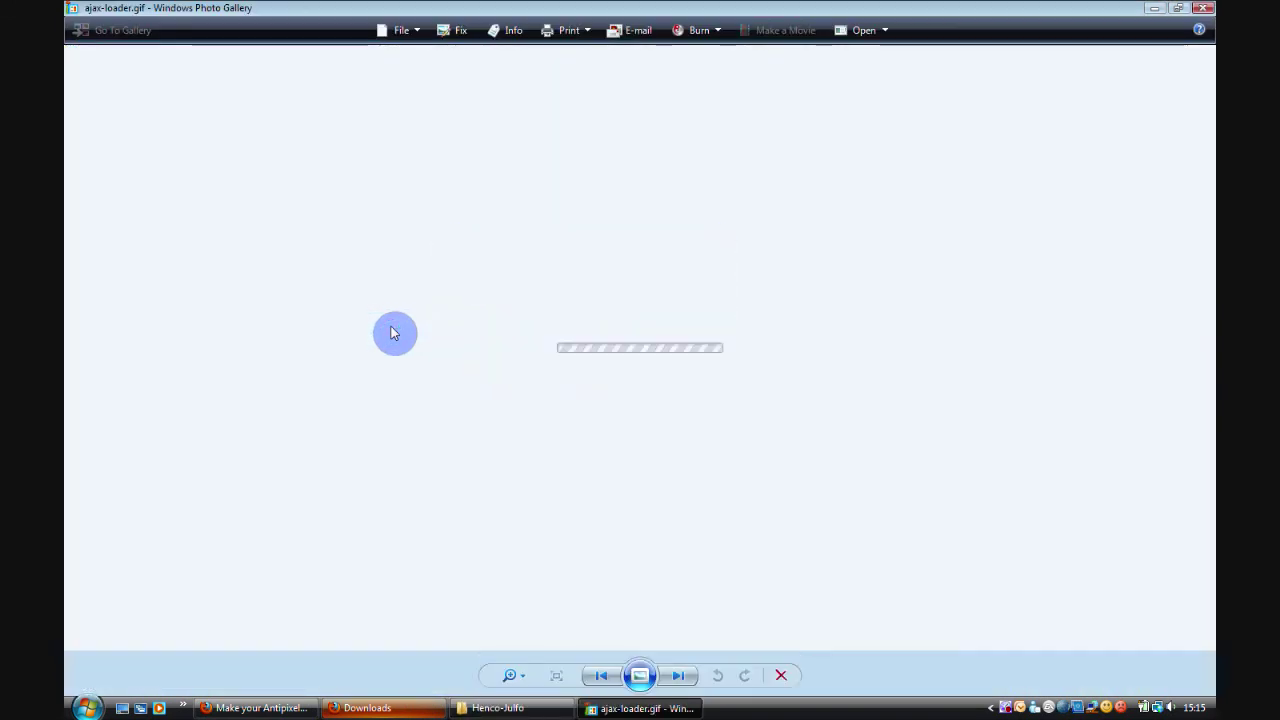